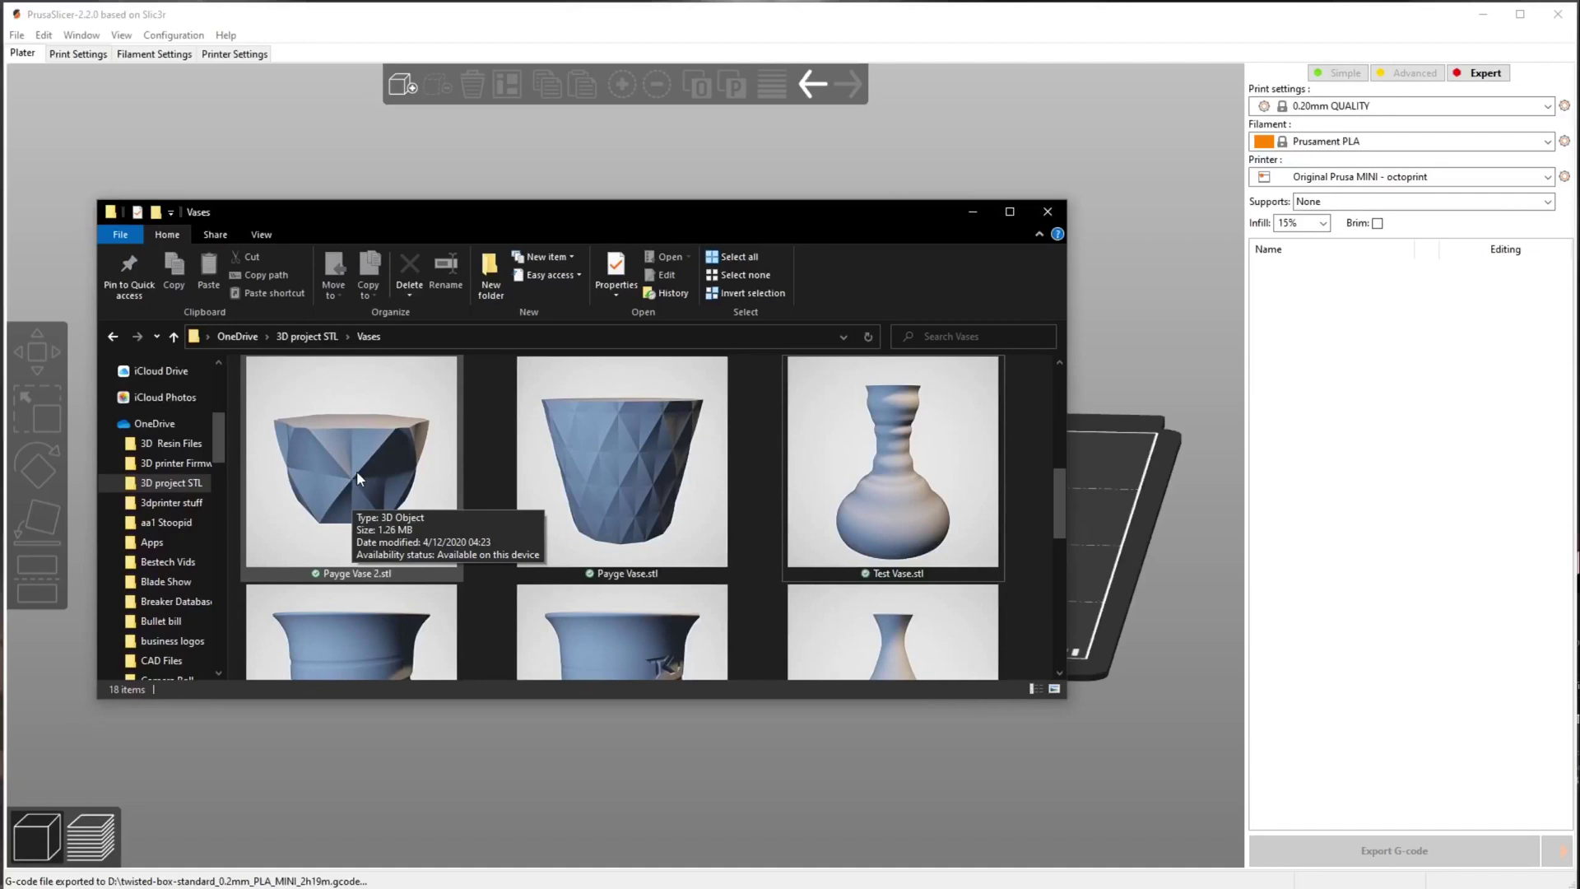
- Load the model Payge Vase 2.stl from the Vases folder onto the print bed
{"action": "left_click_drag", "start_coordinate": [357, 471], "coordinate": [1135, 397]}
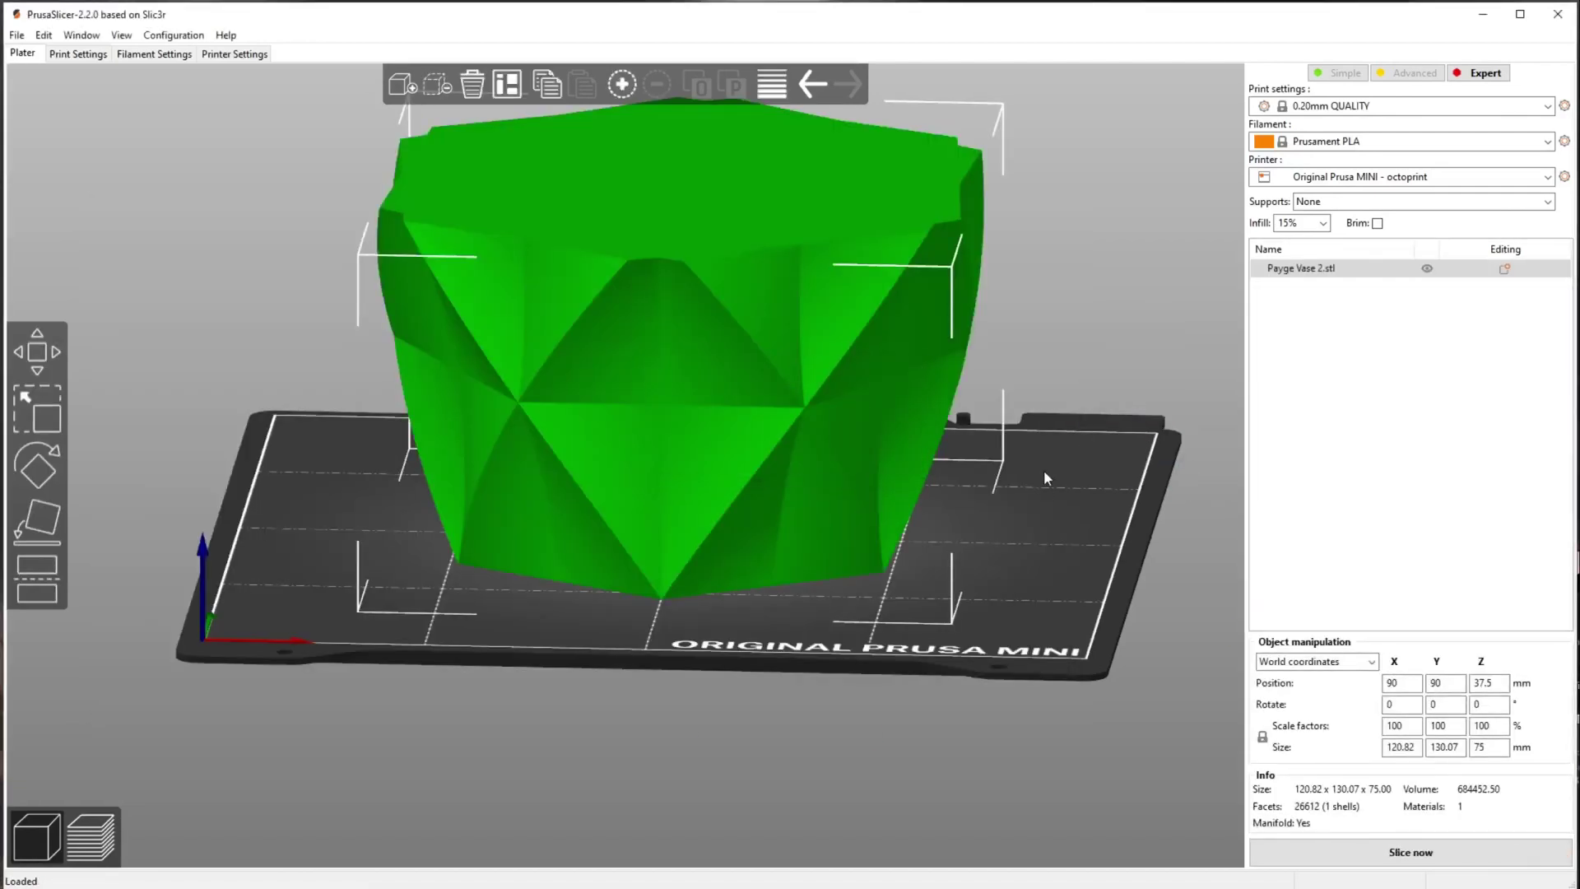
{"action": "scroll", "coordinate": [1043, 471], "scroll_direction": "up", "scroll_amount": 2}
{"action": "scroll", "coordinate": [1044, 471], "scroll_direction": "down", "scroll_amount": 3}
{"action": "left_click_drag", "start_coordinate": [1014, 531], "coordinate": [1152, 370]}
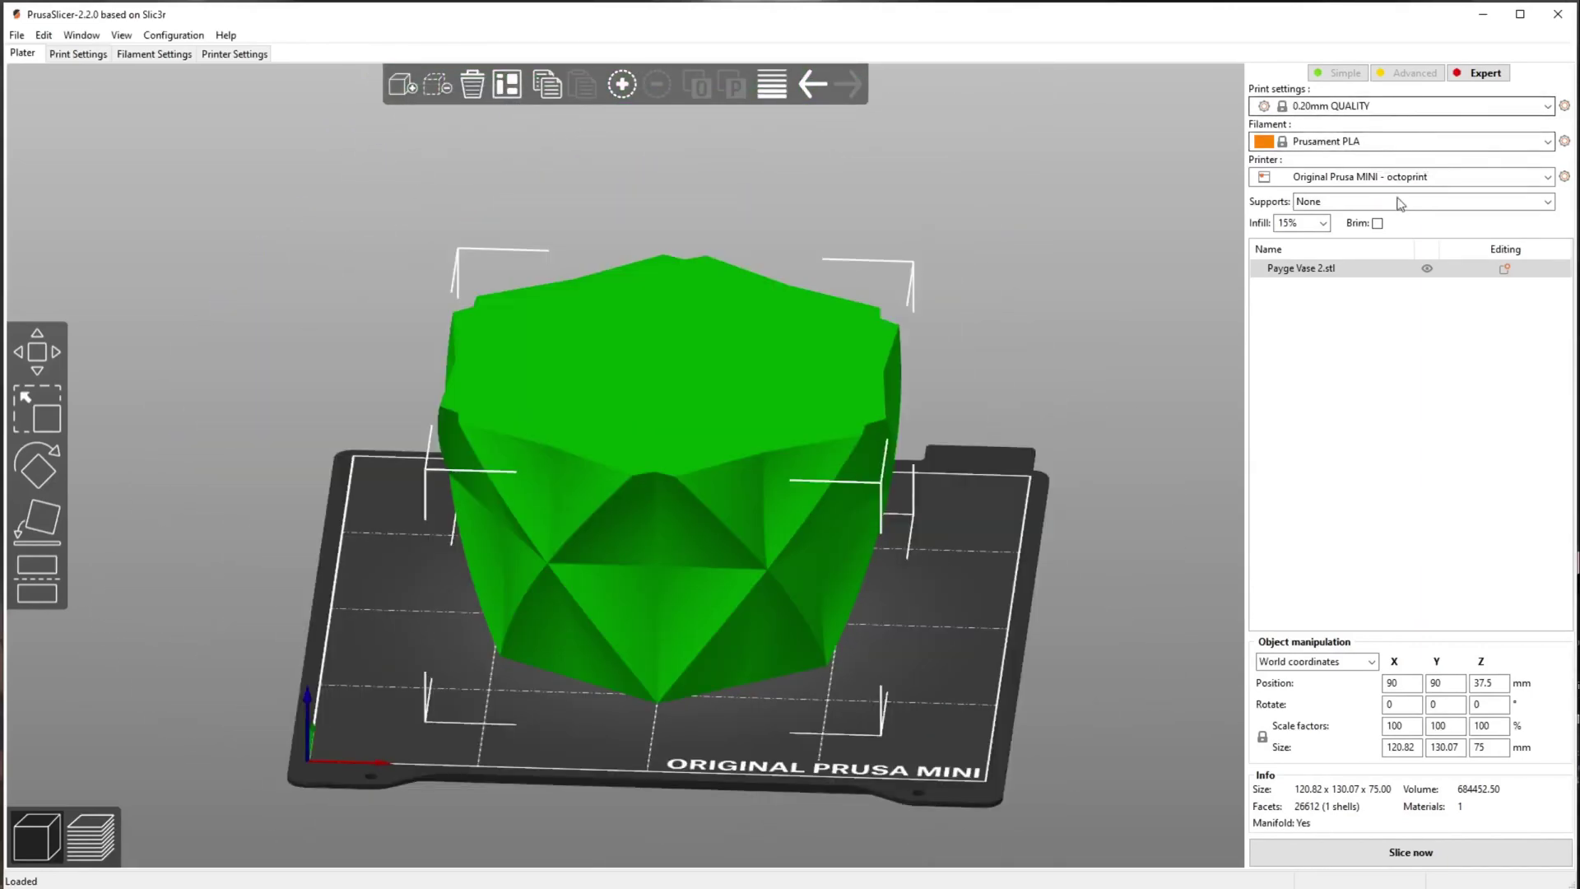
{"action": "left_click", "coordinate": [1401, 107]}
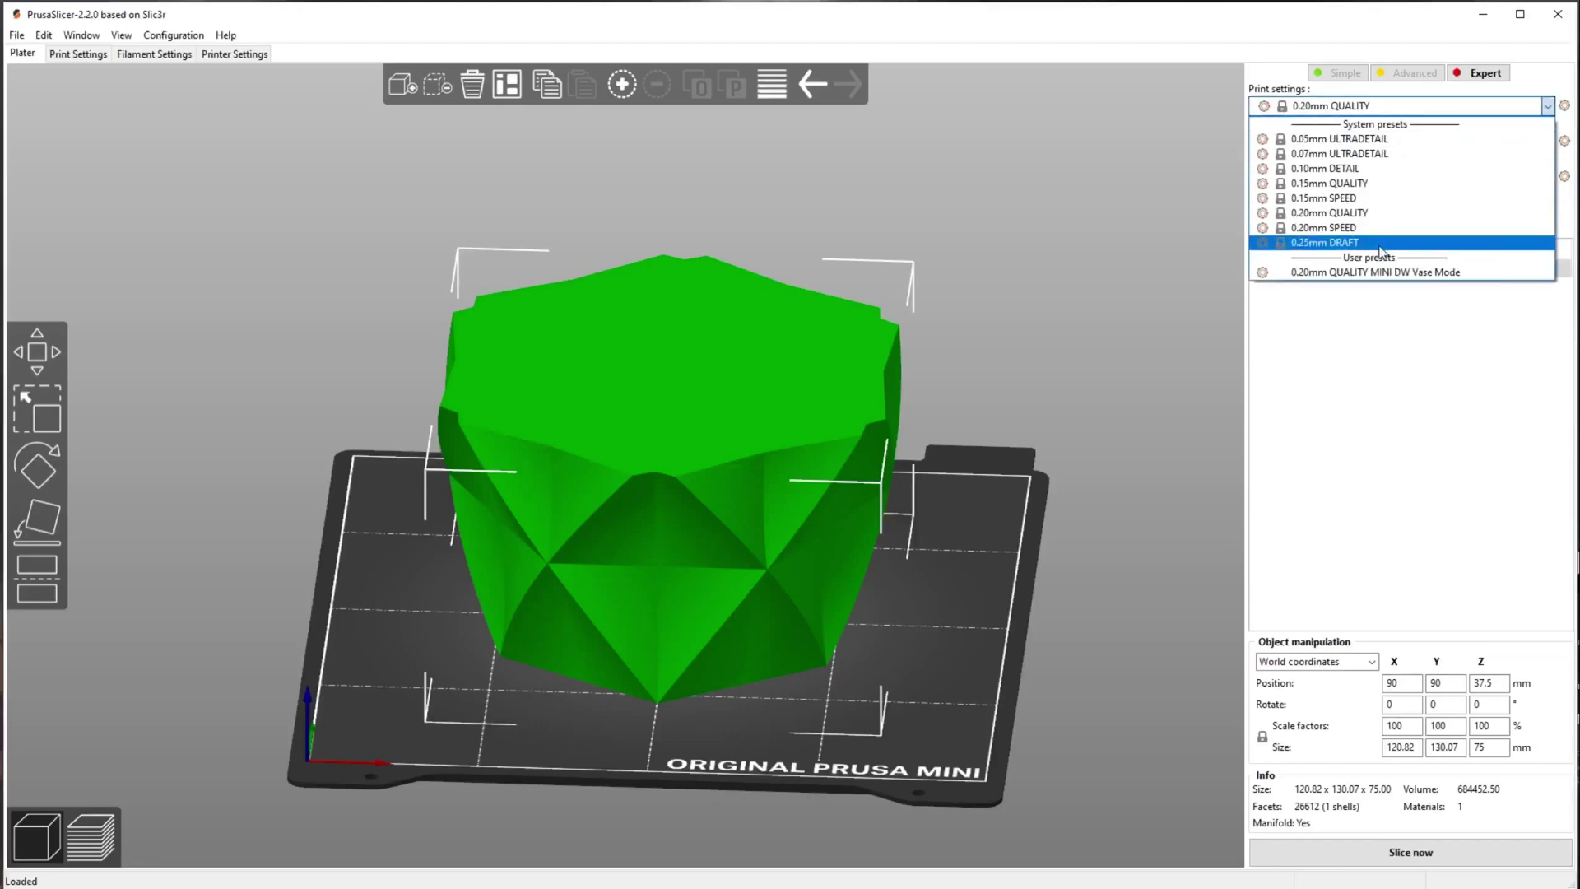
{"action": "left_click", "coordinate": [1538, 78]}
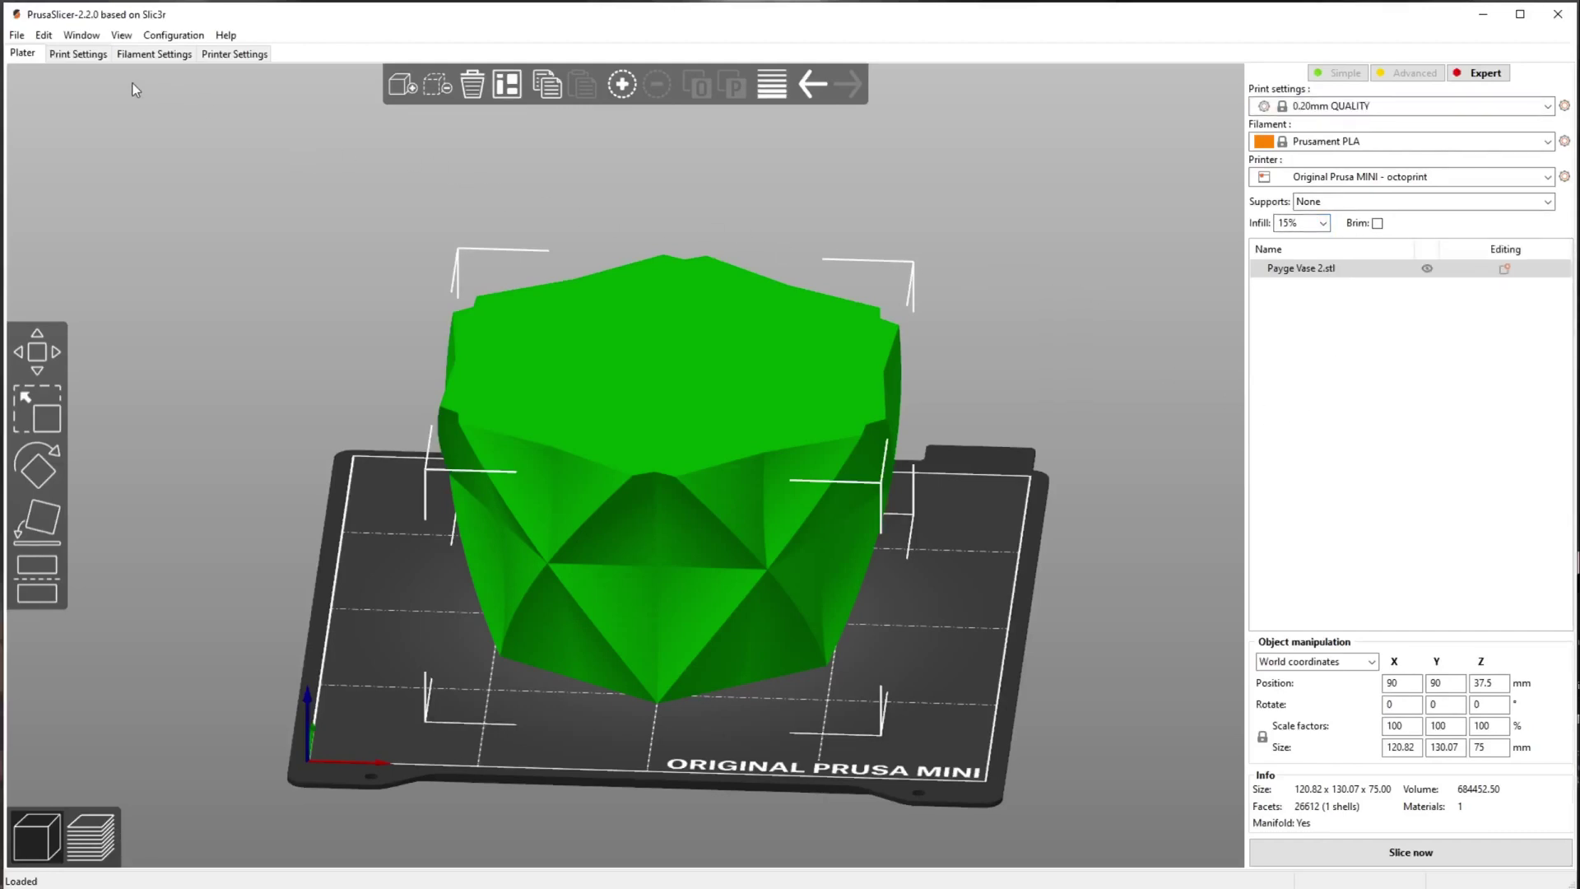
- Enable Spiral vase in the print settings and accept the automatic adjustment of the settings it requires
{"action": "left_click", "coordinate": [89, 58]}
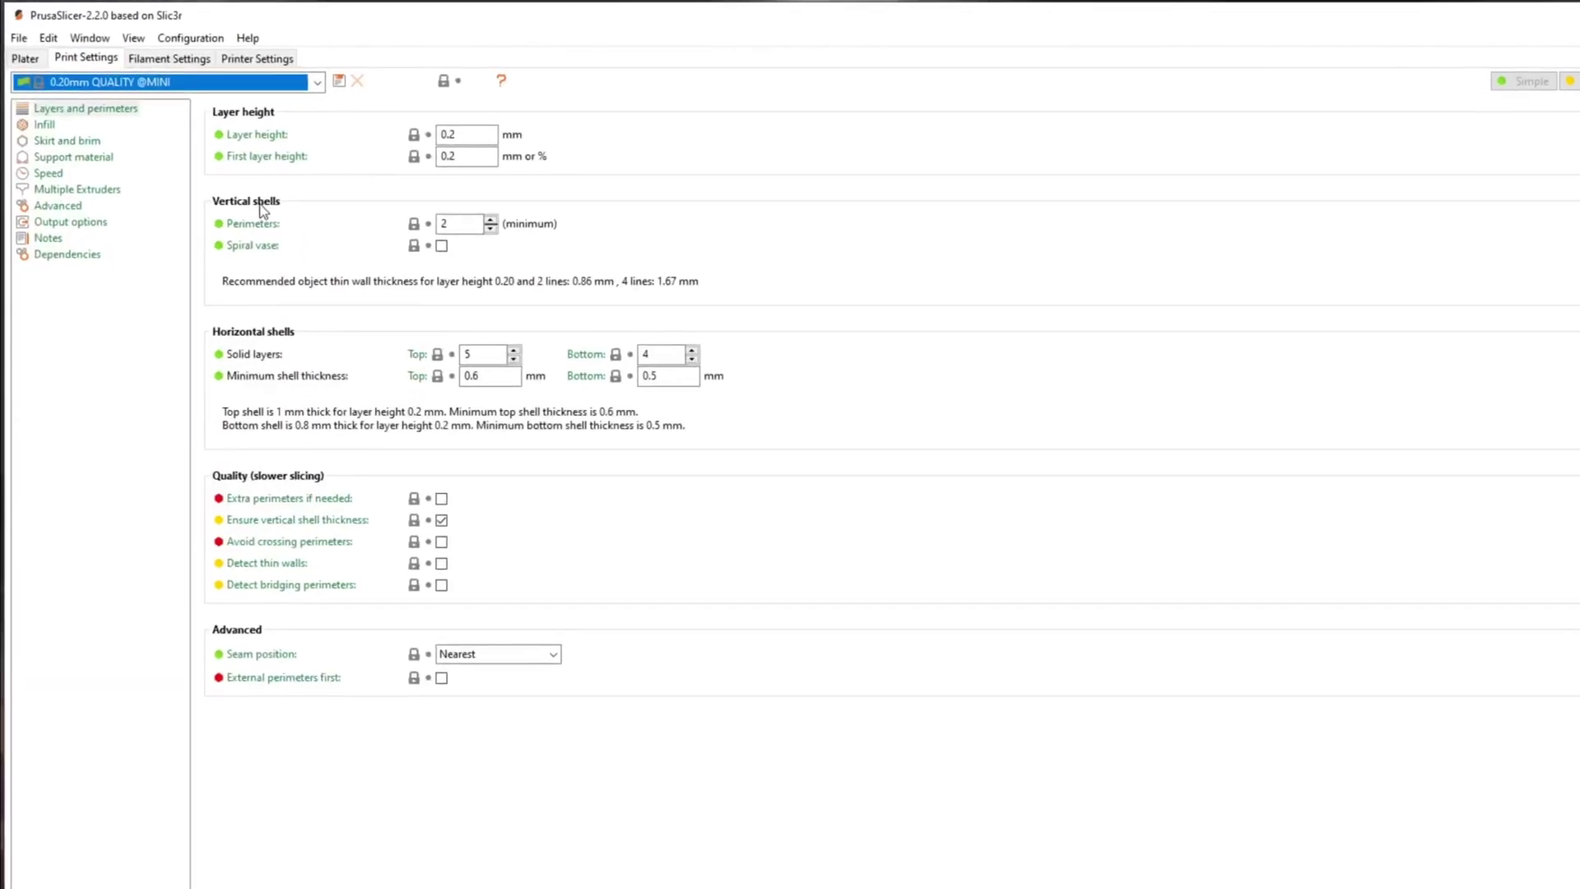
{"action": "mouse_move", "coordinate": [253, 248]}
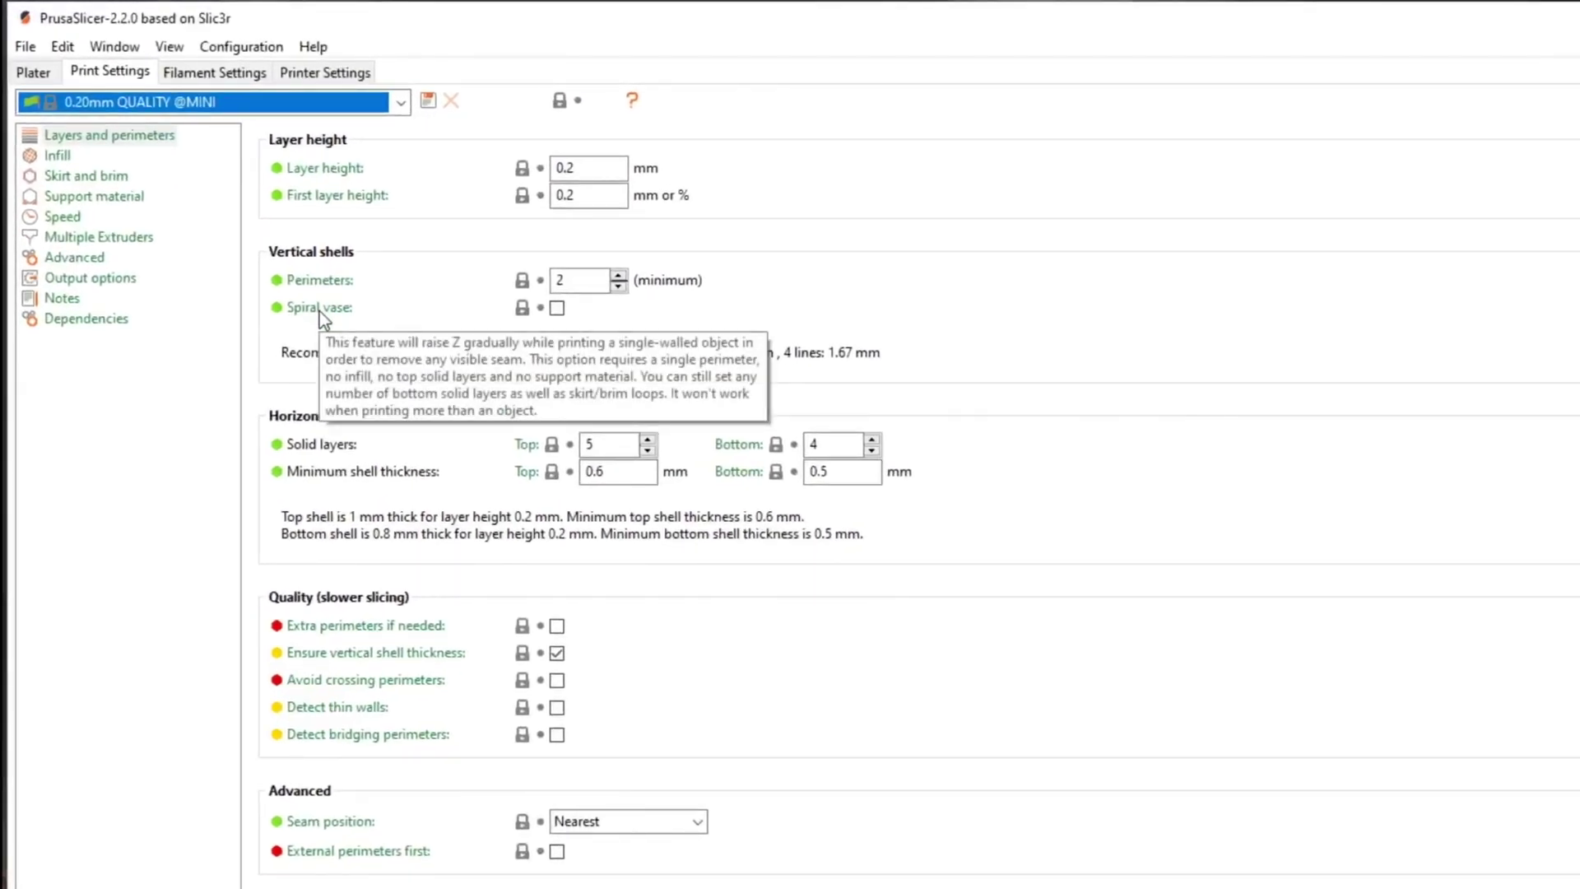
{"action": "left_click", "coordinate": [557, 307]}
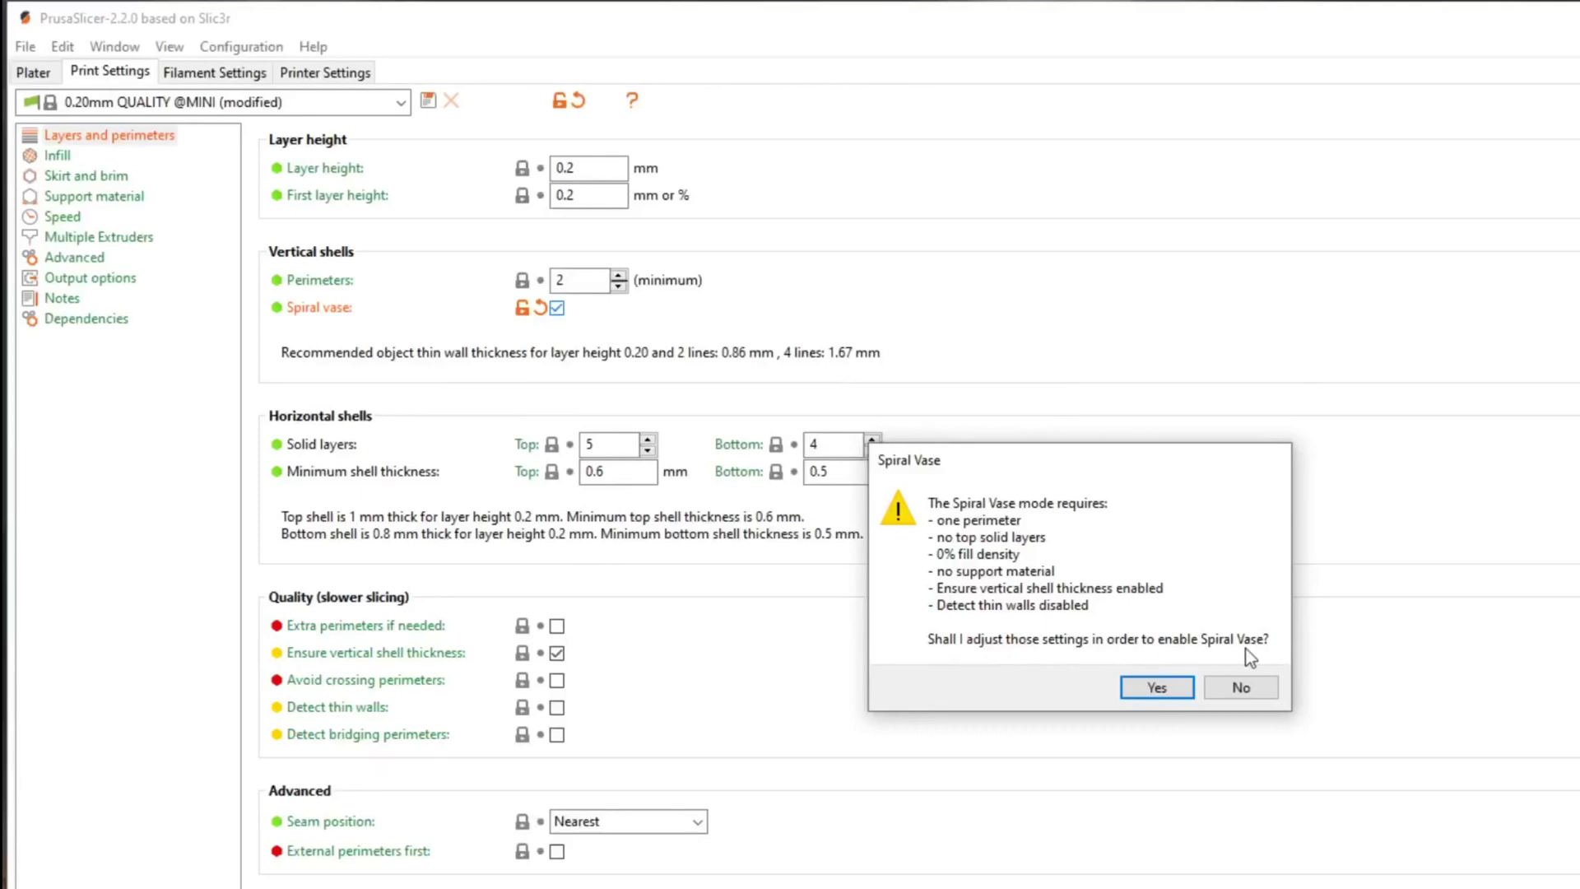
{"action": "left_click", "coordinate": [1156, 687]}
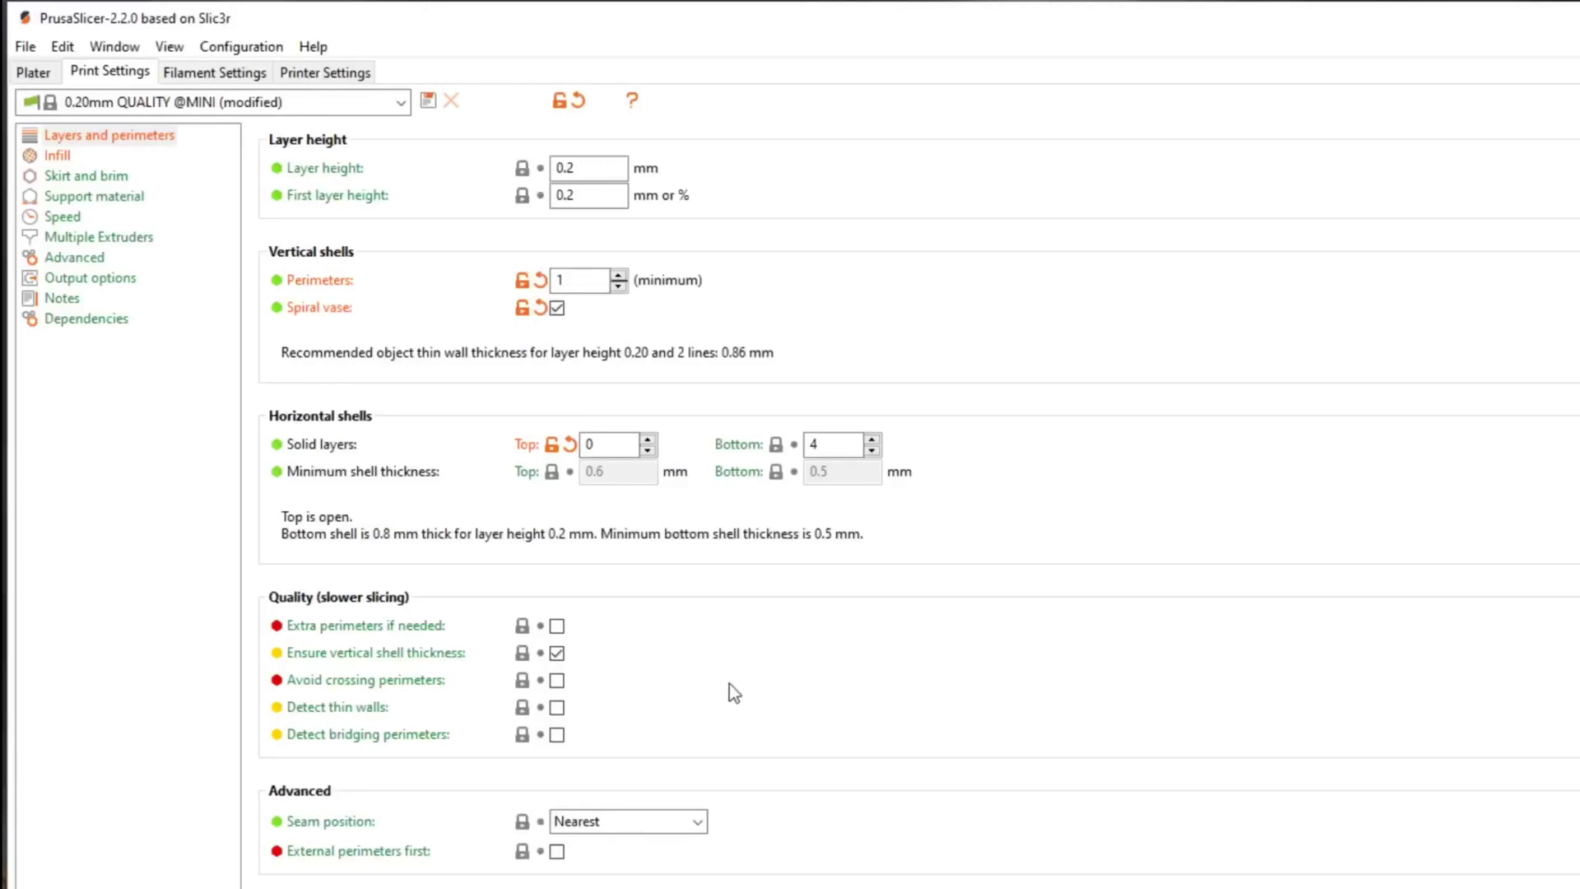
- Examine the print speeds for perimeters and external perimeters in the print profile
{"action": "left_click", "coordinate": [70, 219]}
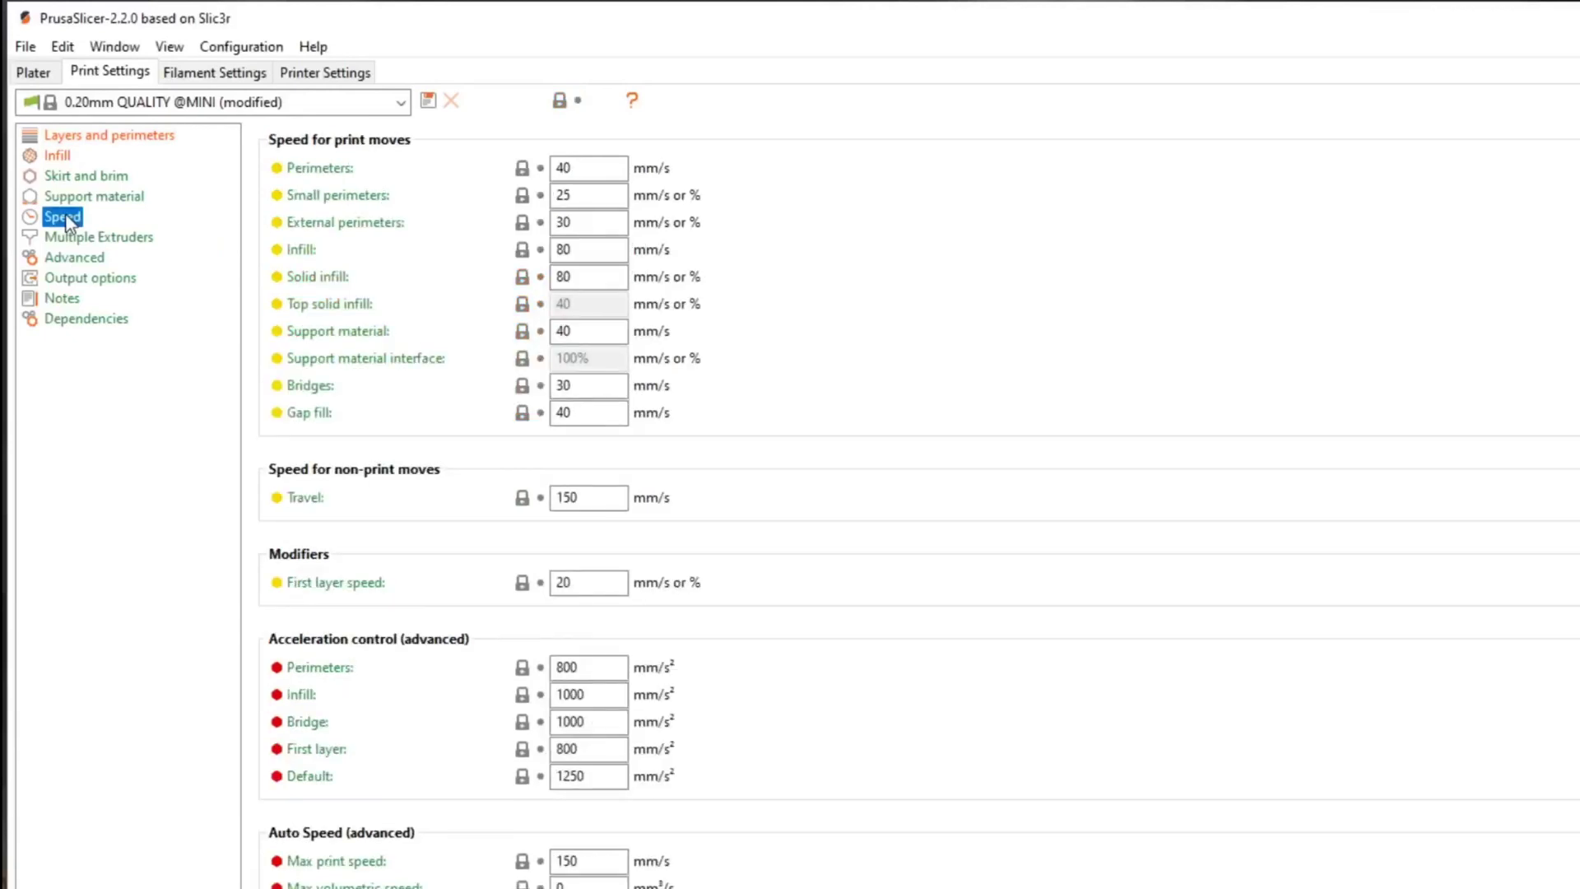
{"action": "mouse_move", "coordinate": [451, 200]}
{"action": "mouse_move", "coordinate": [496, 167]}
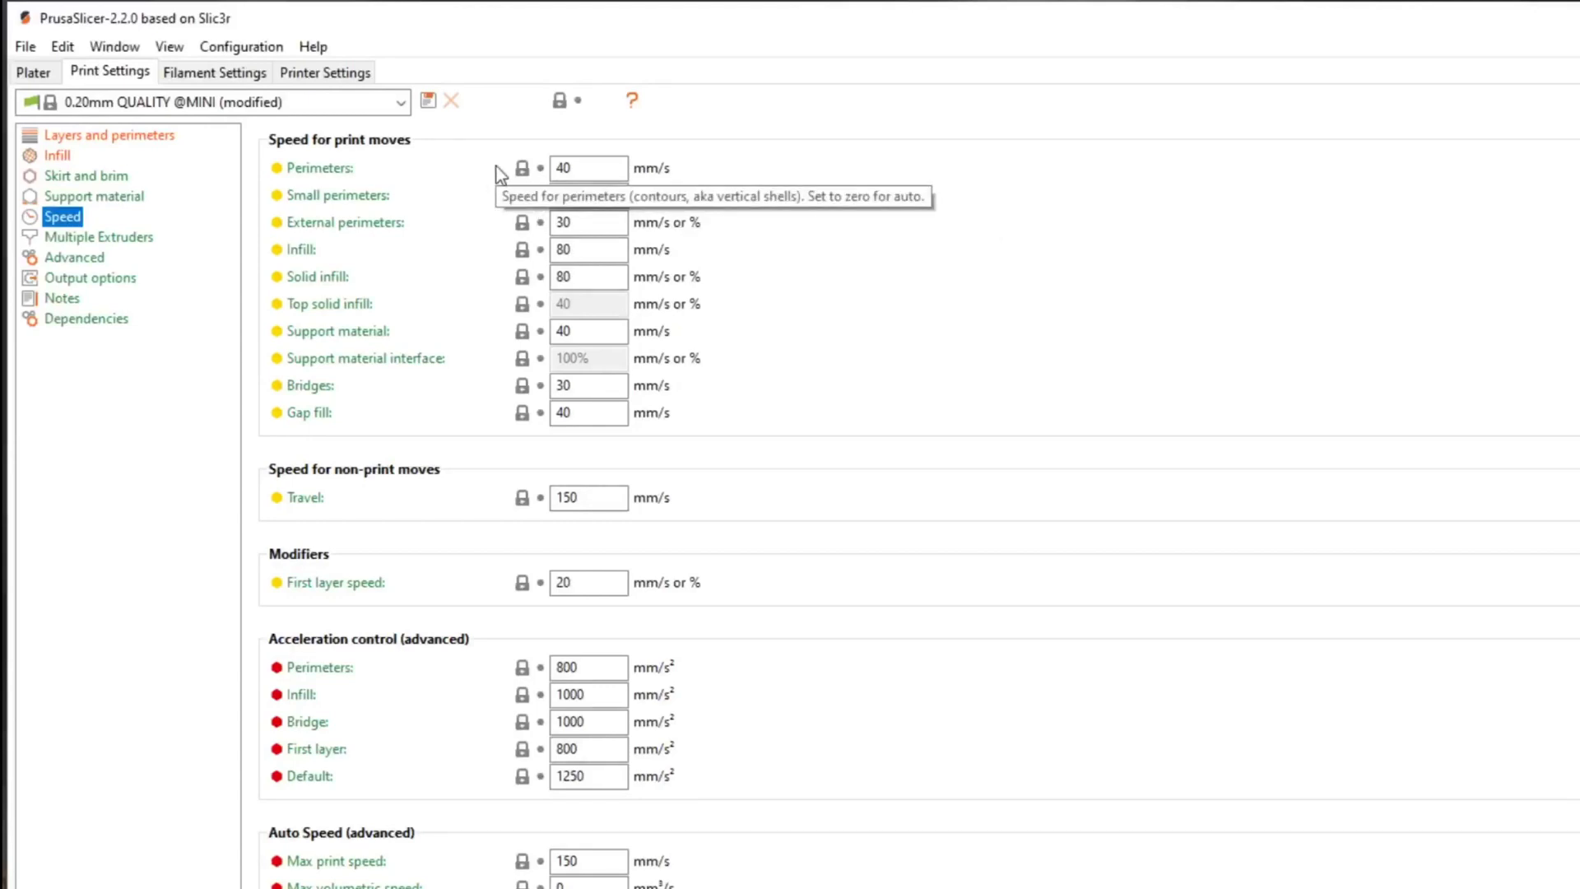
{"action": "mouse_move", "coordinate": [586, 177]}
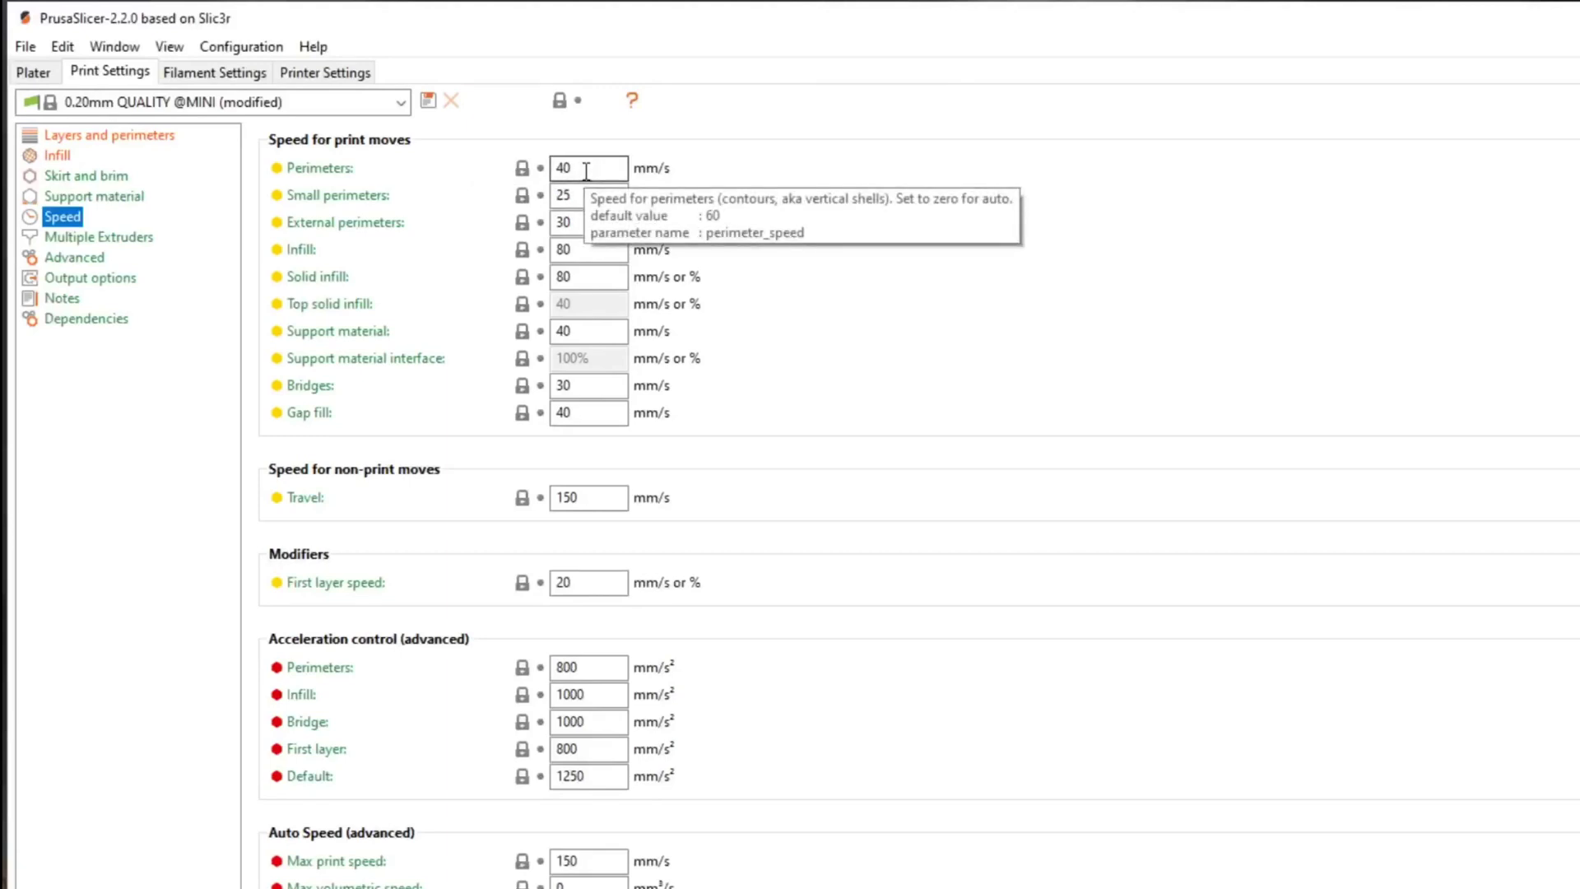
{"action": "mouse_move", "coordinate": [581, 220]}
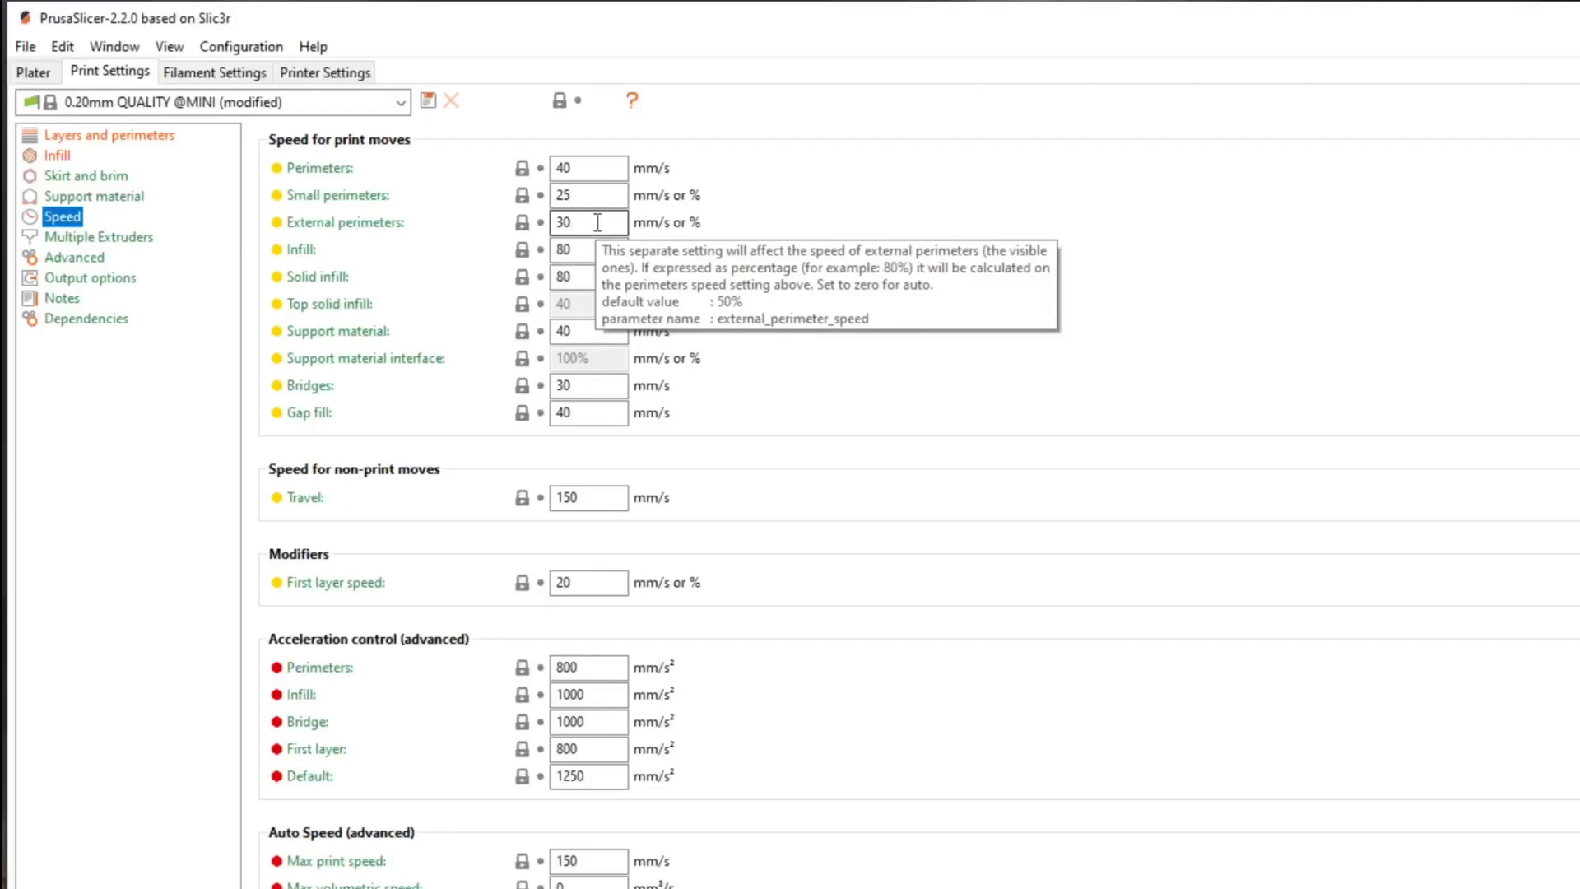
{"action": "left_click", "coordinate": [597, 222]}
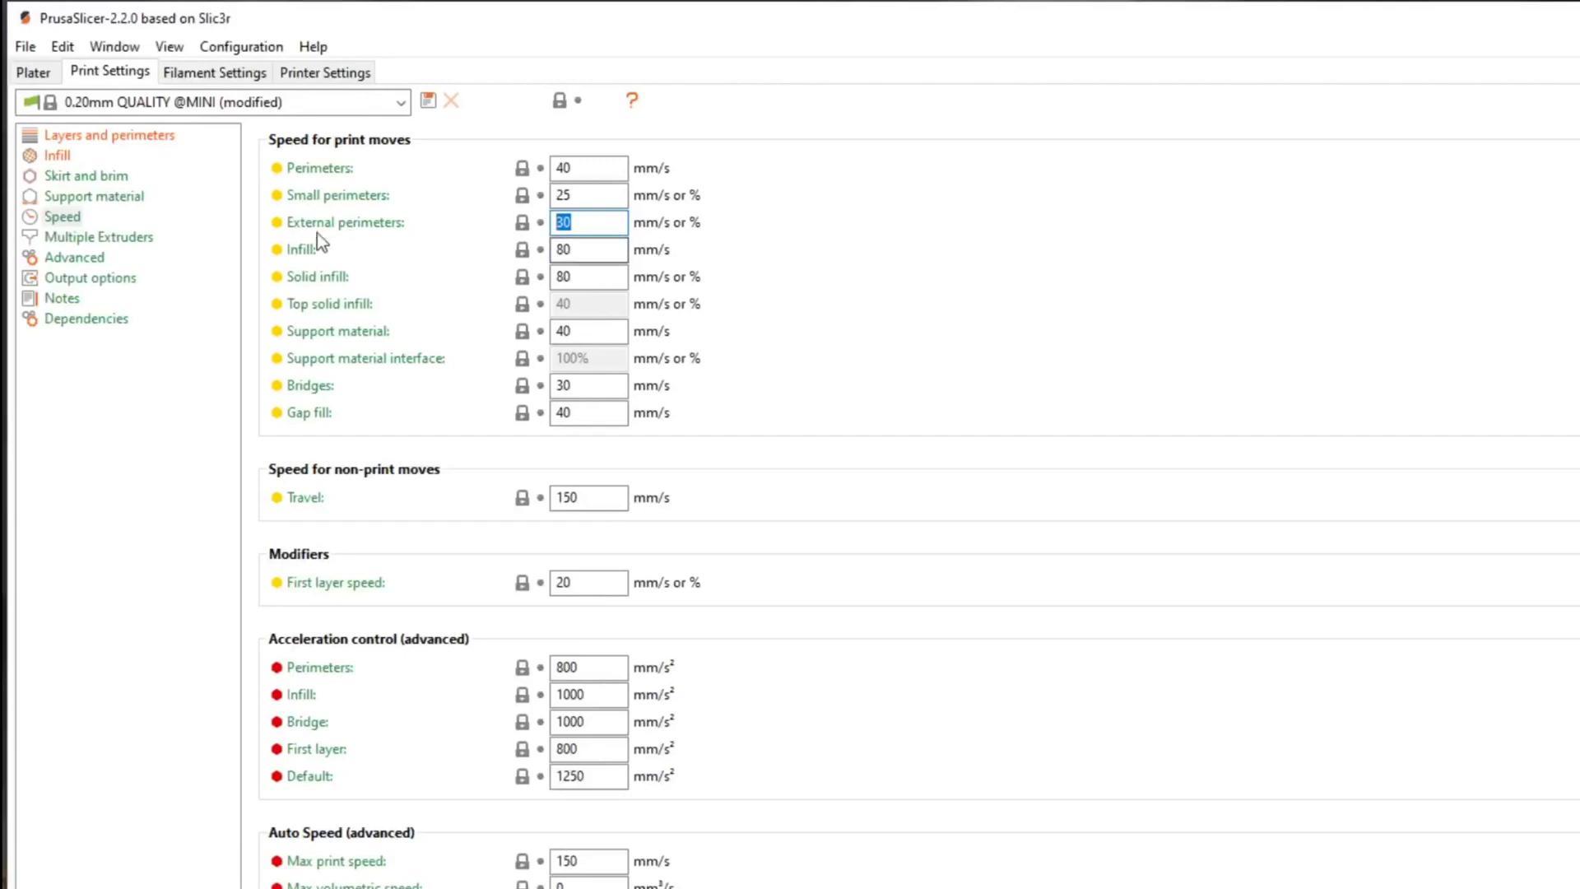
- Open the Advanced print settings page, trying the Simple and Advanced modes before returning to Expert mode
{"action": "left_click", "coordinate": [68, 259]}
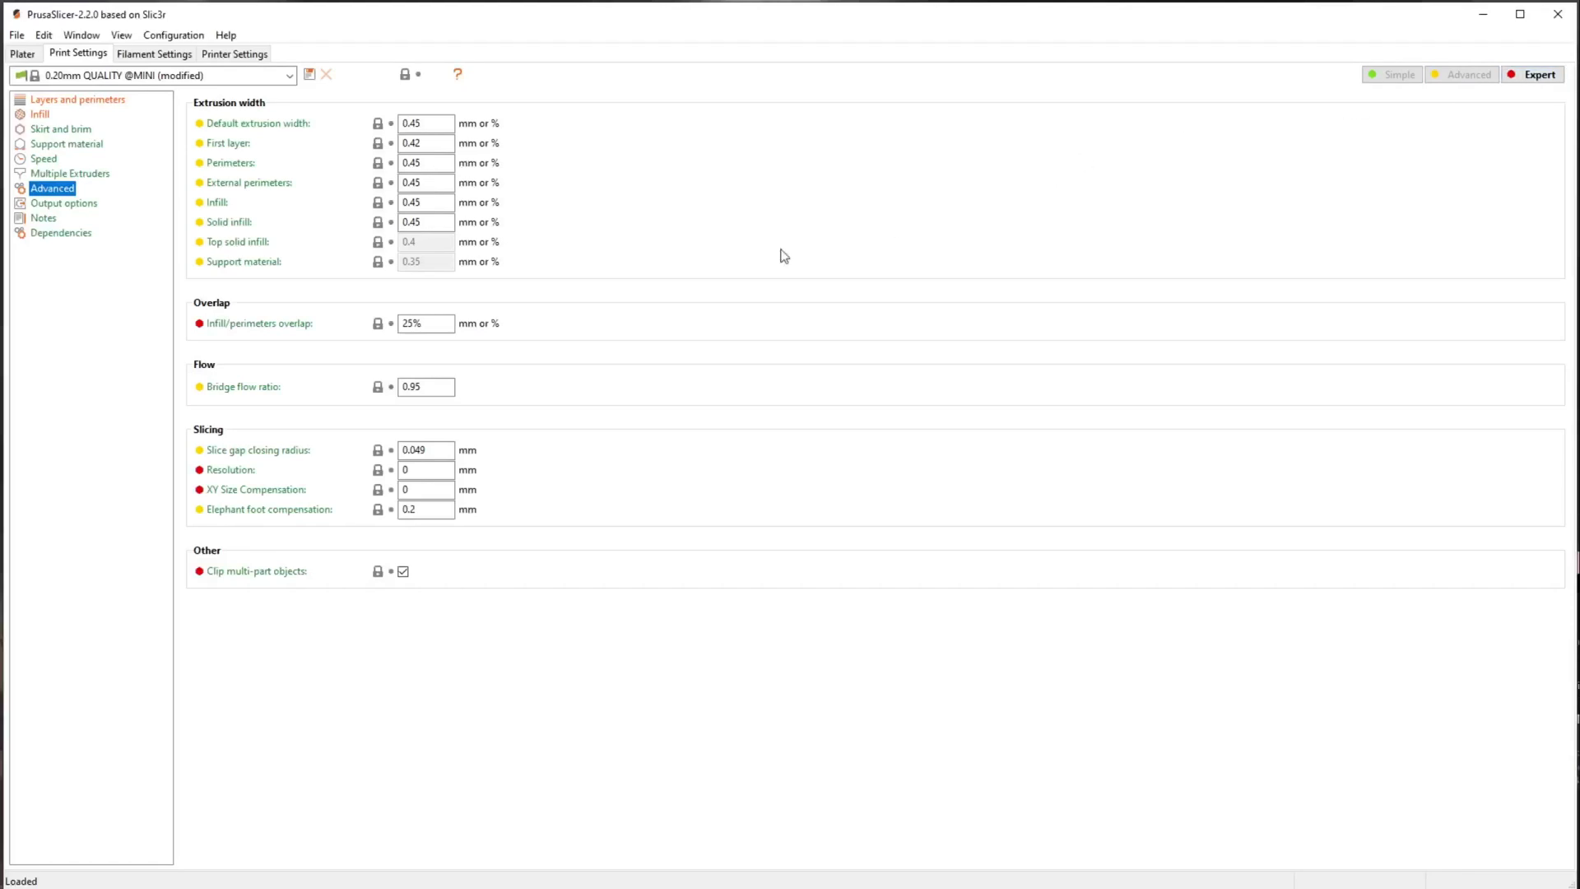
{"action": "left_click", "coordinate": [1407, 78]}
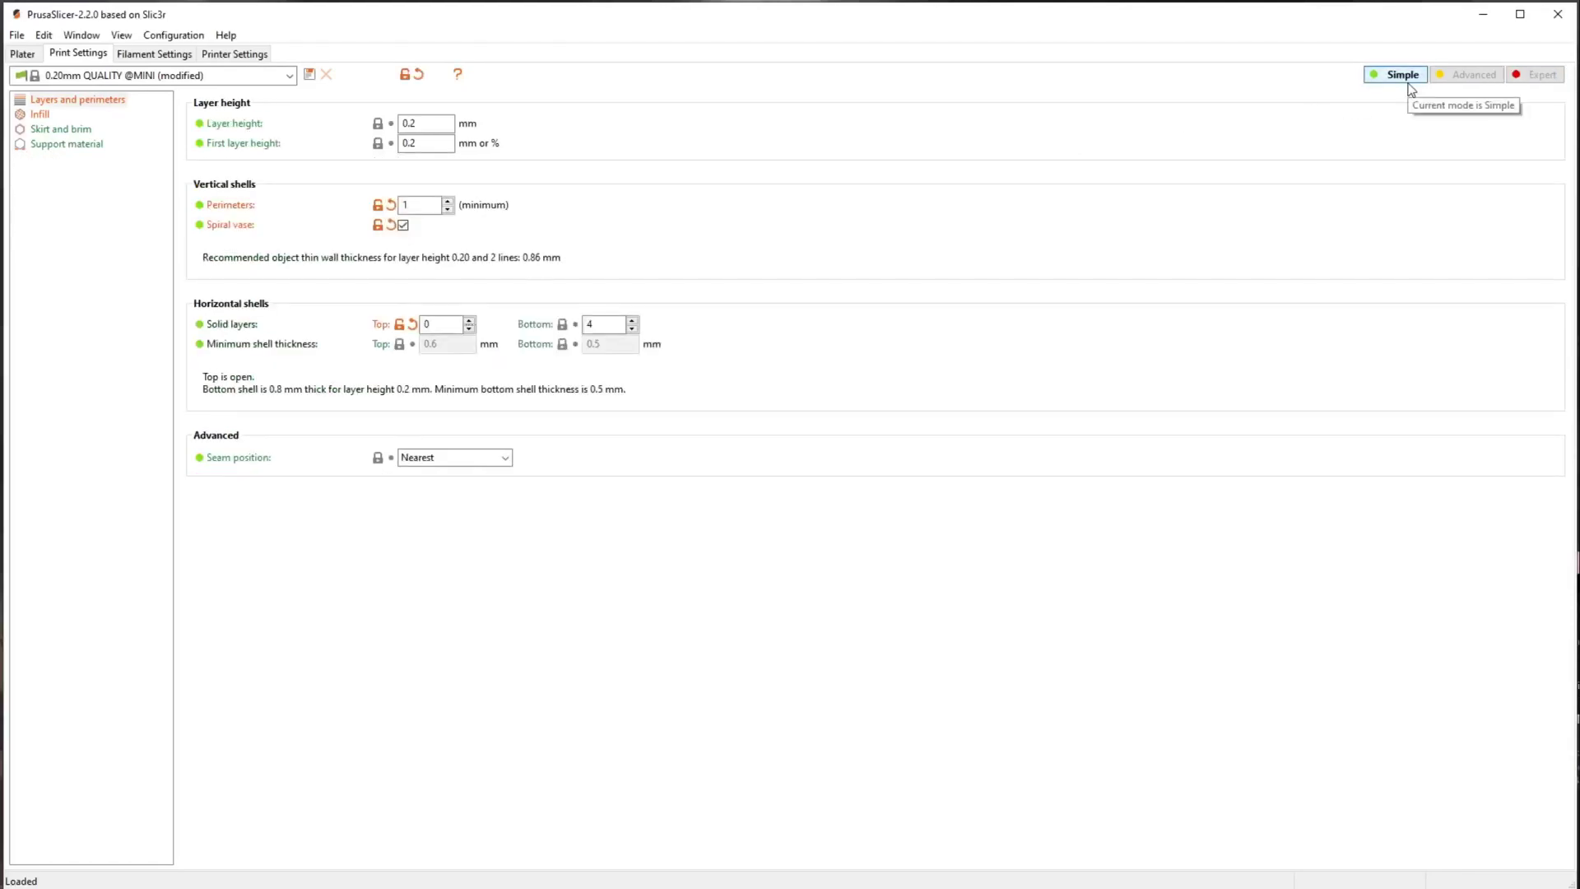
{"action": "left_click", "coordinate": [1465, 79]}
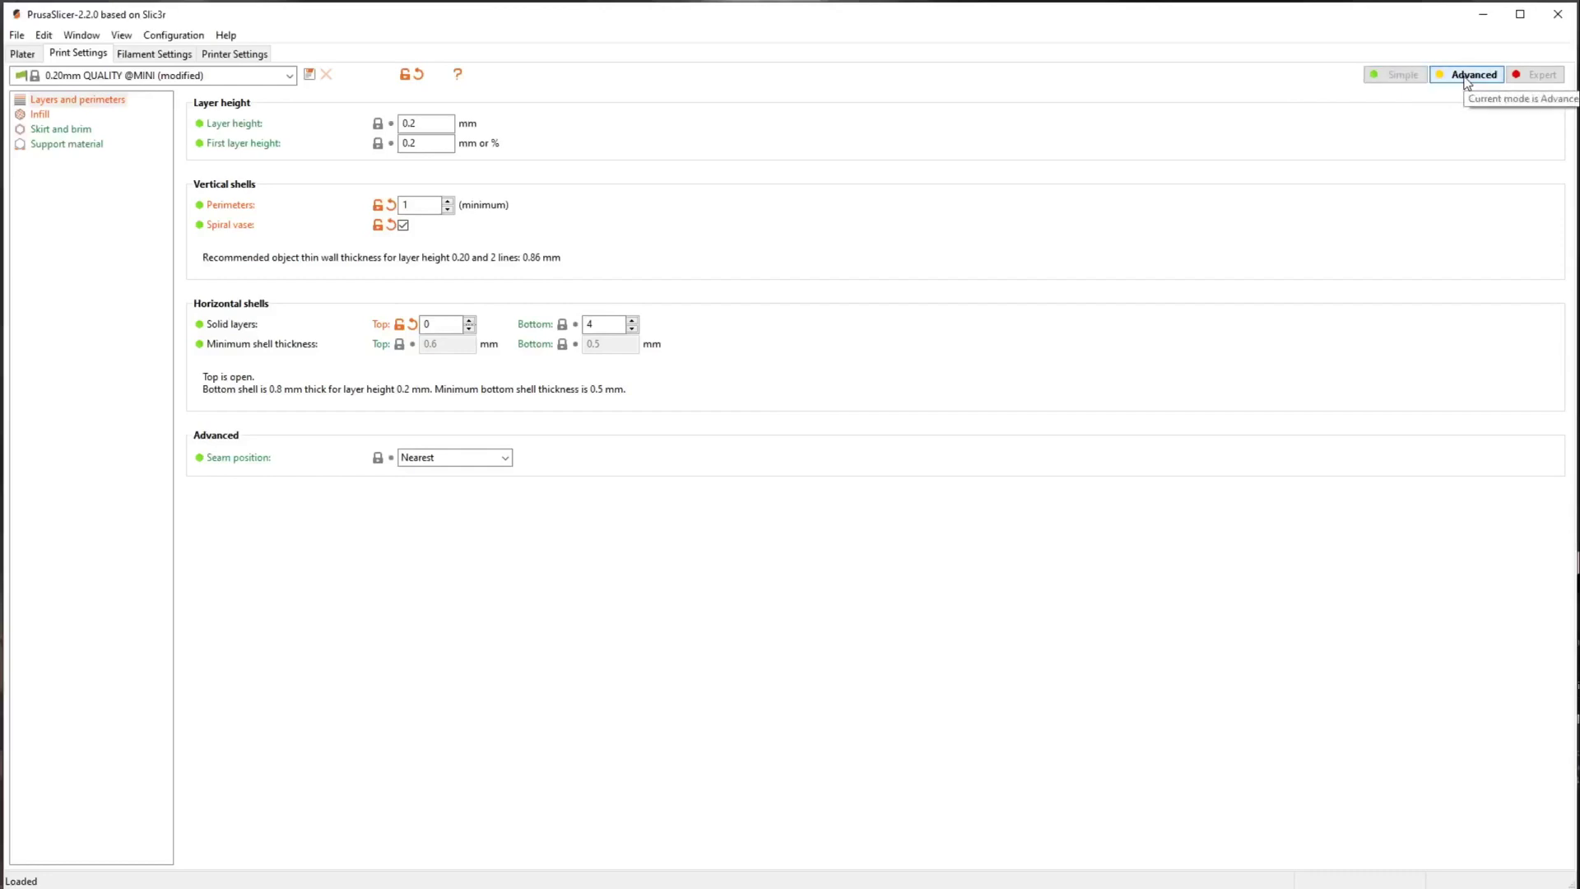
{"action": "left_click", "coordinate": [71, 194]}
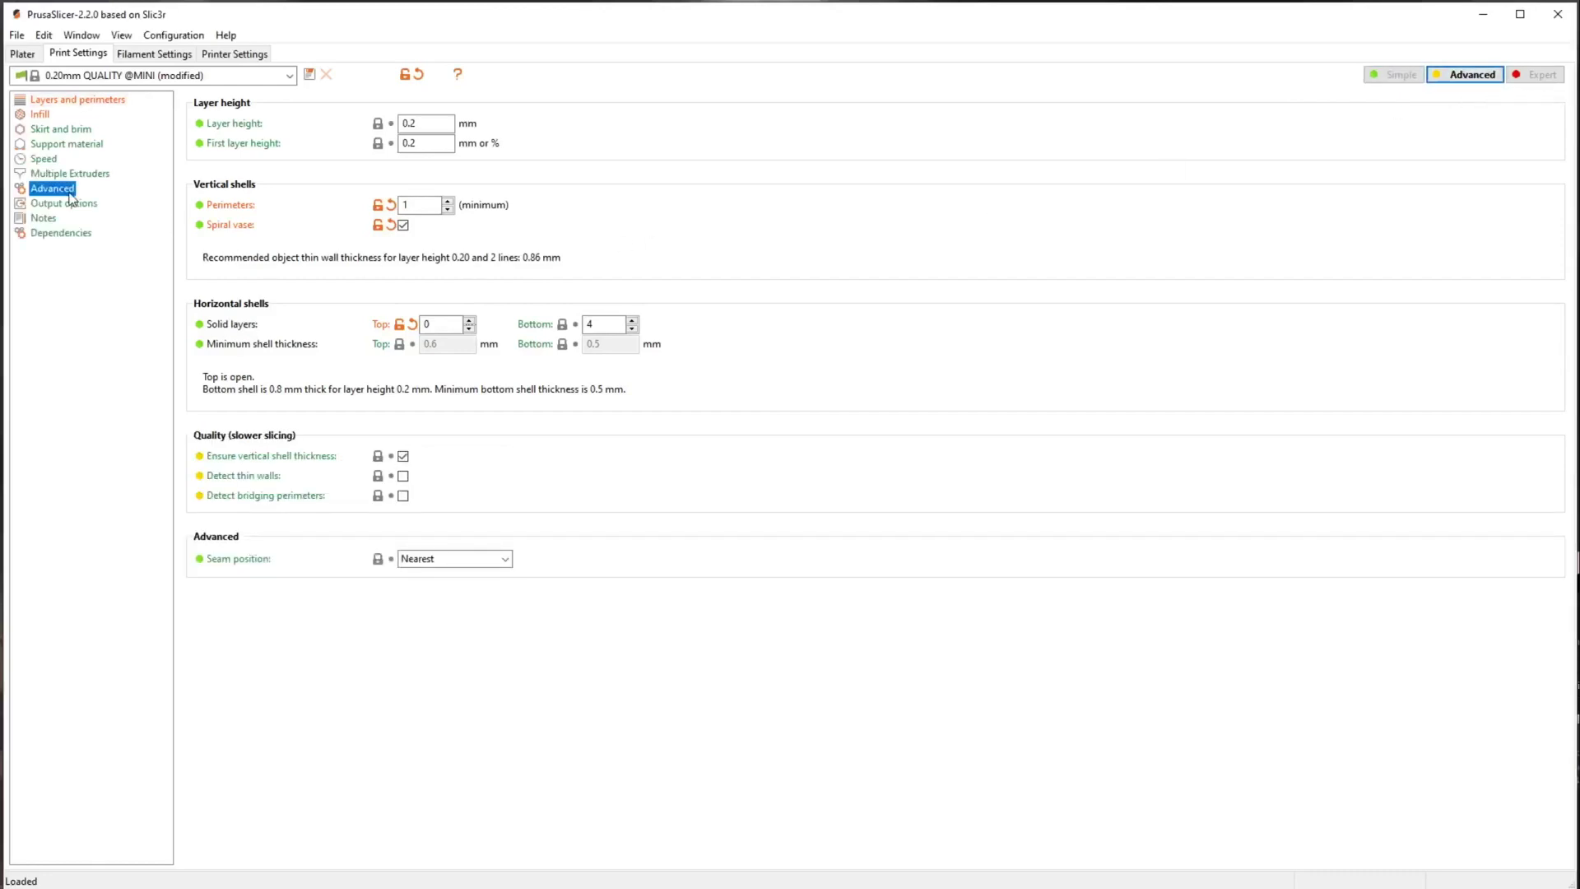
{"action": "left_click", "coordinate": [1535, 75]}
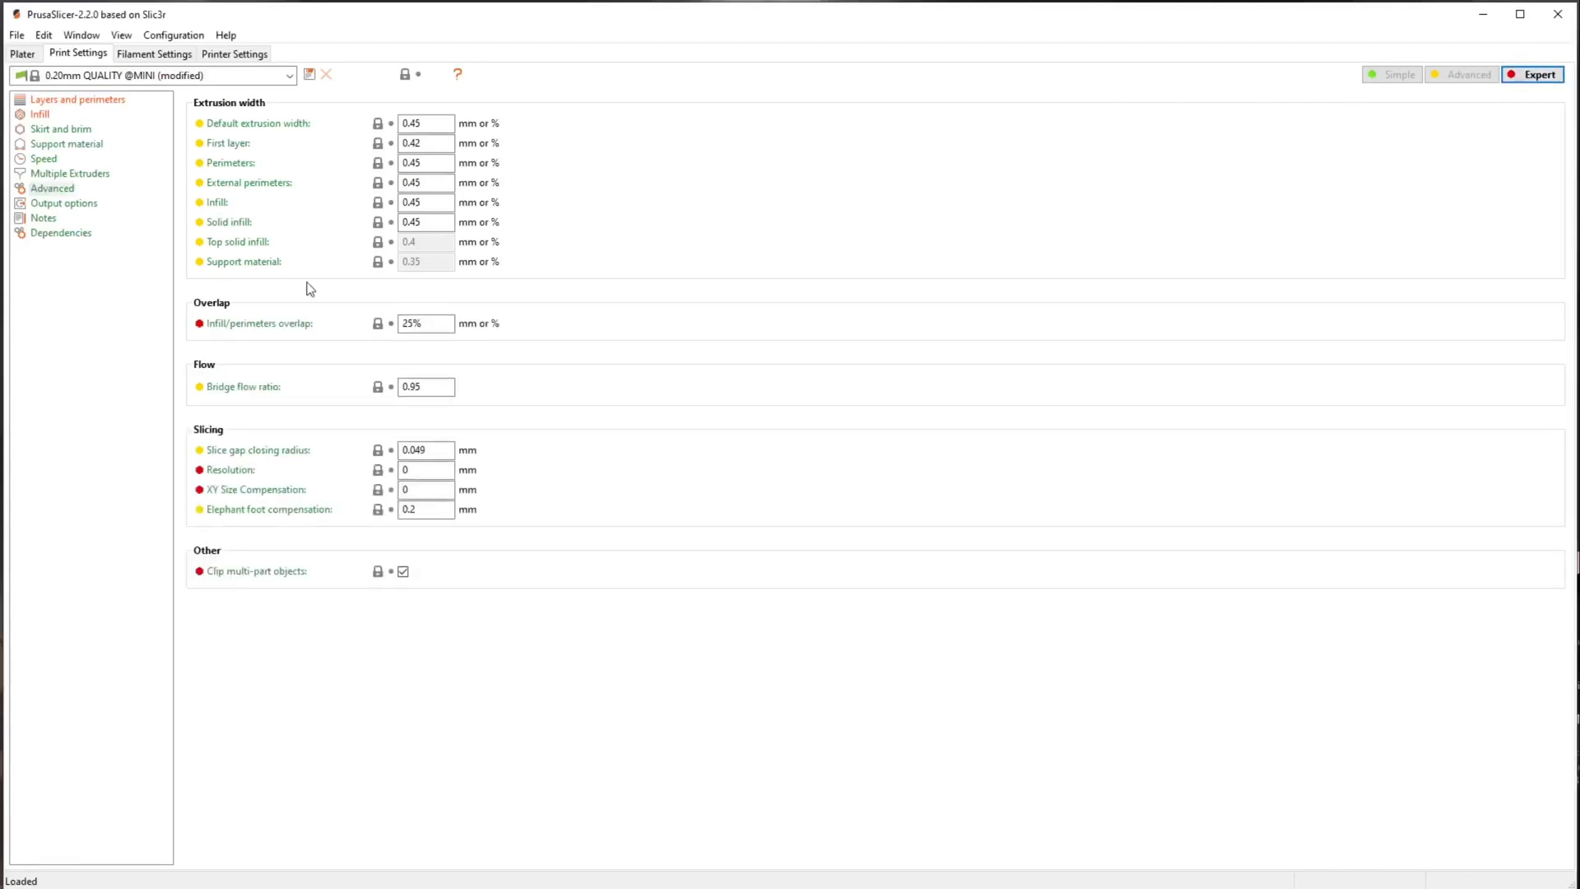
- Set the extrusion width to 0.8 mm for both perimeters and external perimeters
{"action": "mouse_move", "coordinate": [435, 128]}
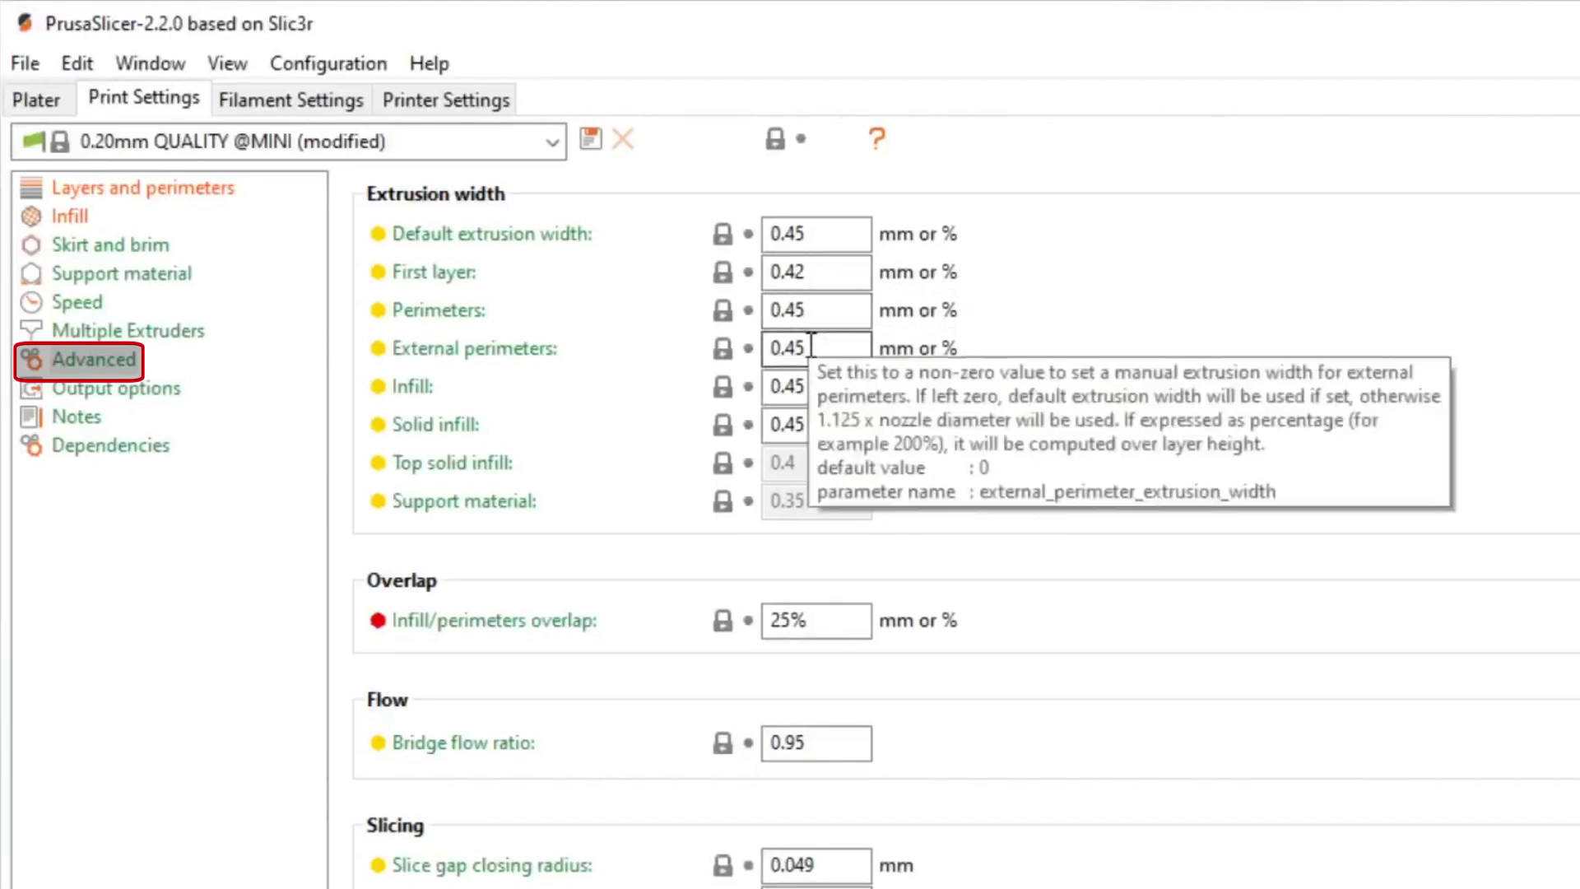
{"action": "left_click_drag", "start_coordinate": [811, 310], "coordinate": [743, 317]}
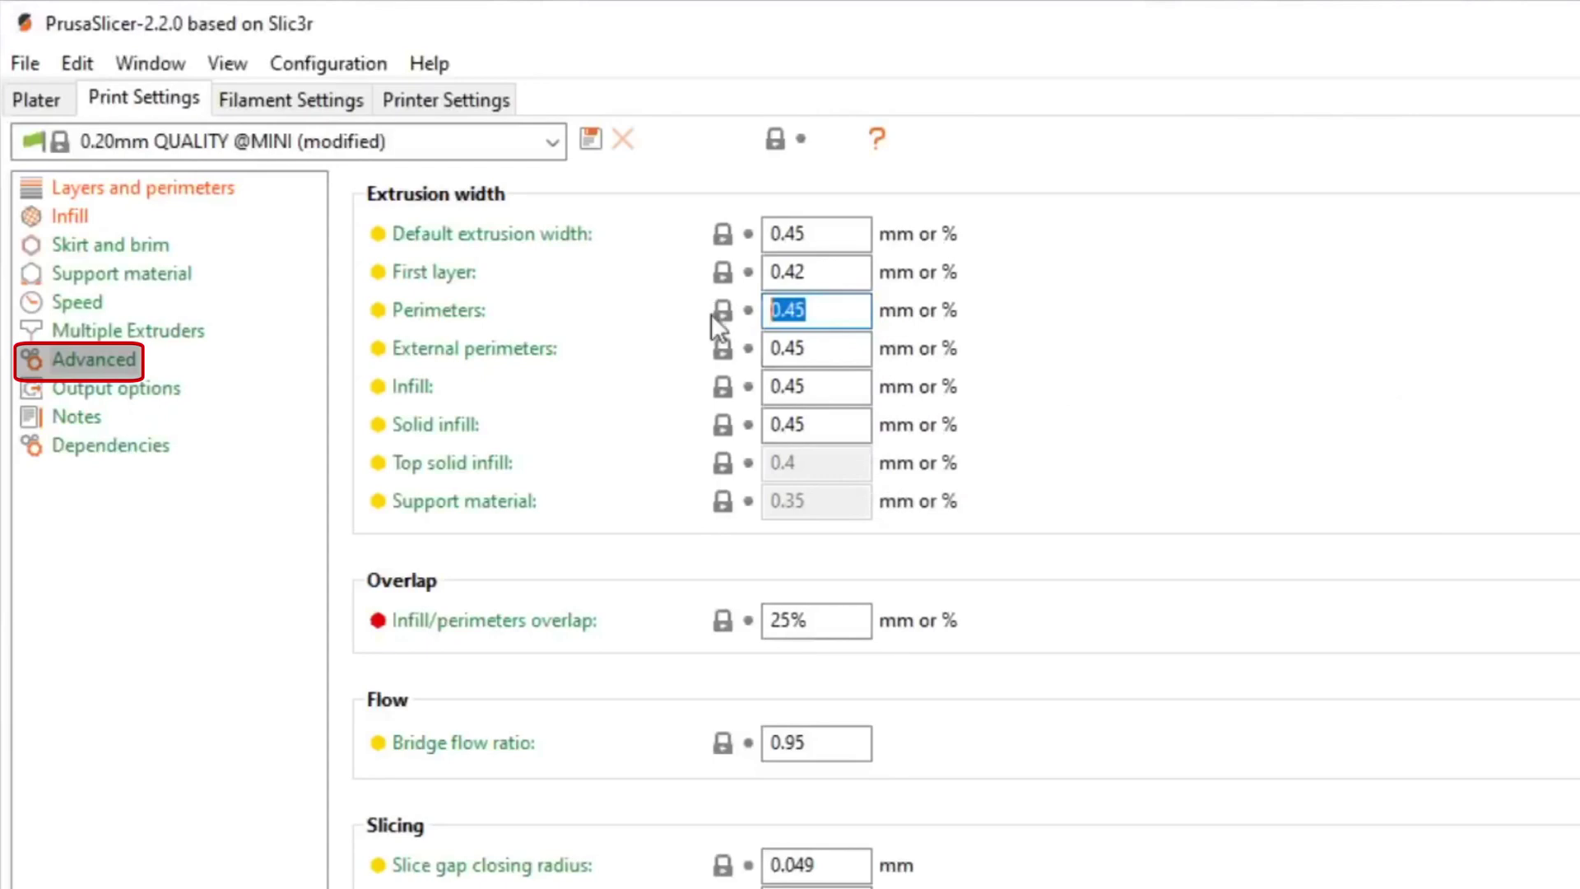
{"action": "type", "text": ".8"}
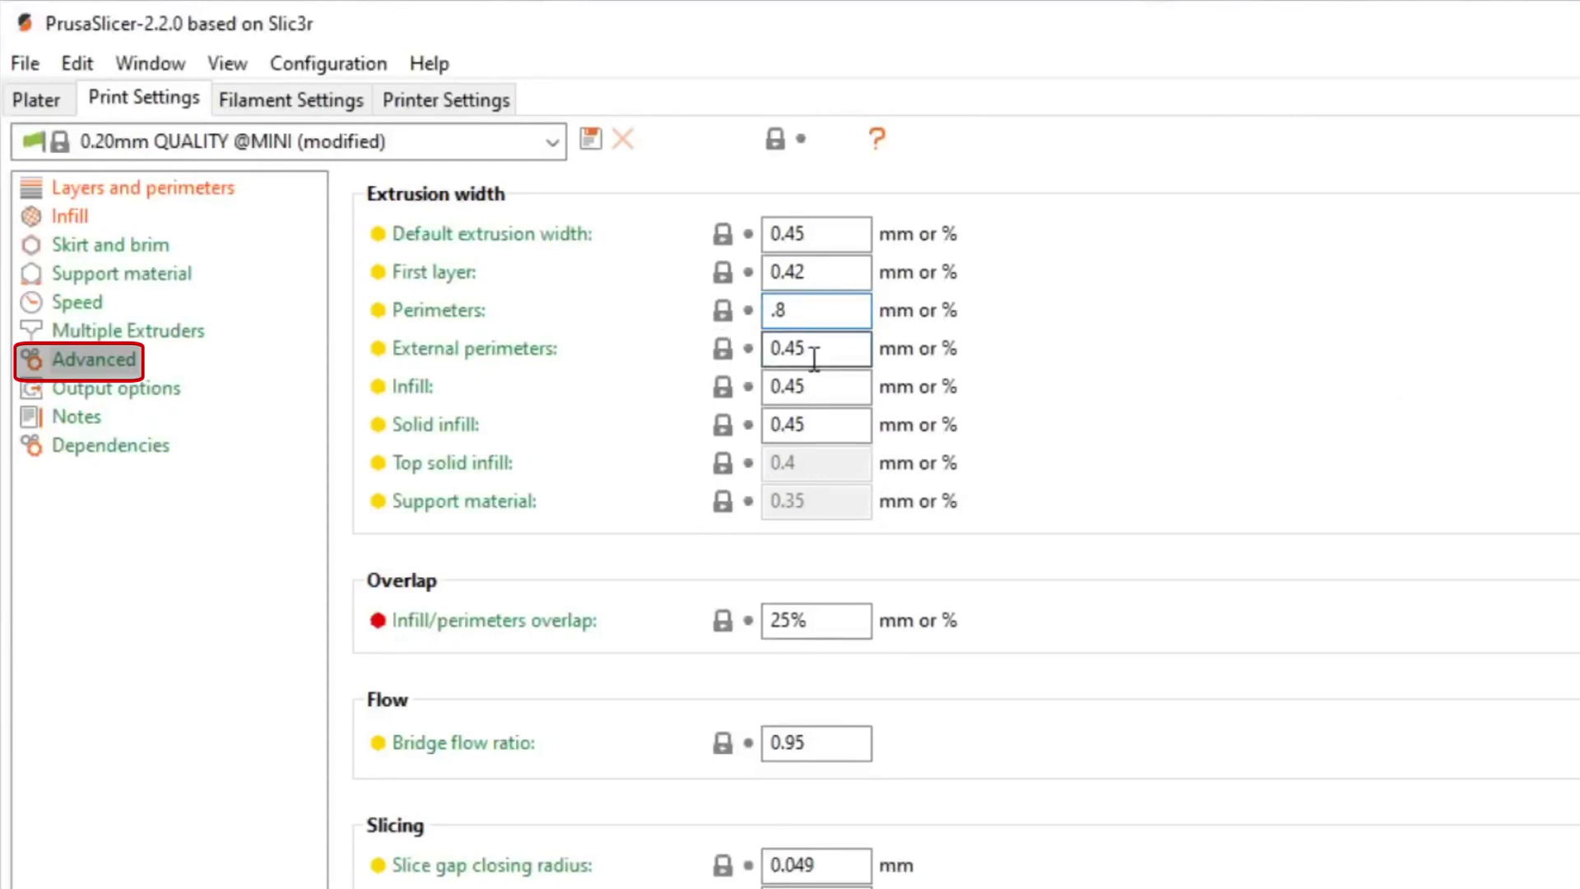
{"action": "left_click_drag", "start_coordinate": [814, 352], "coordinate": [687, 356]}
{"action": "type", "text": ".8"}
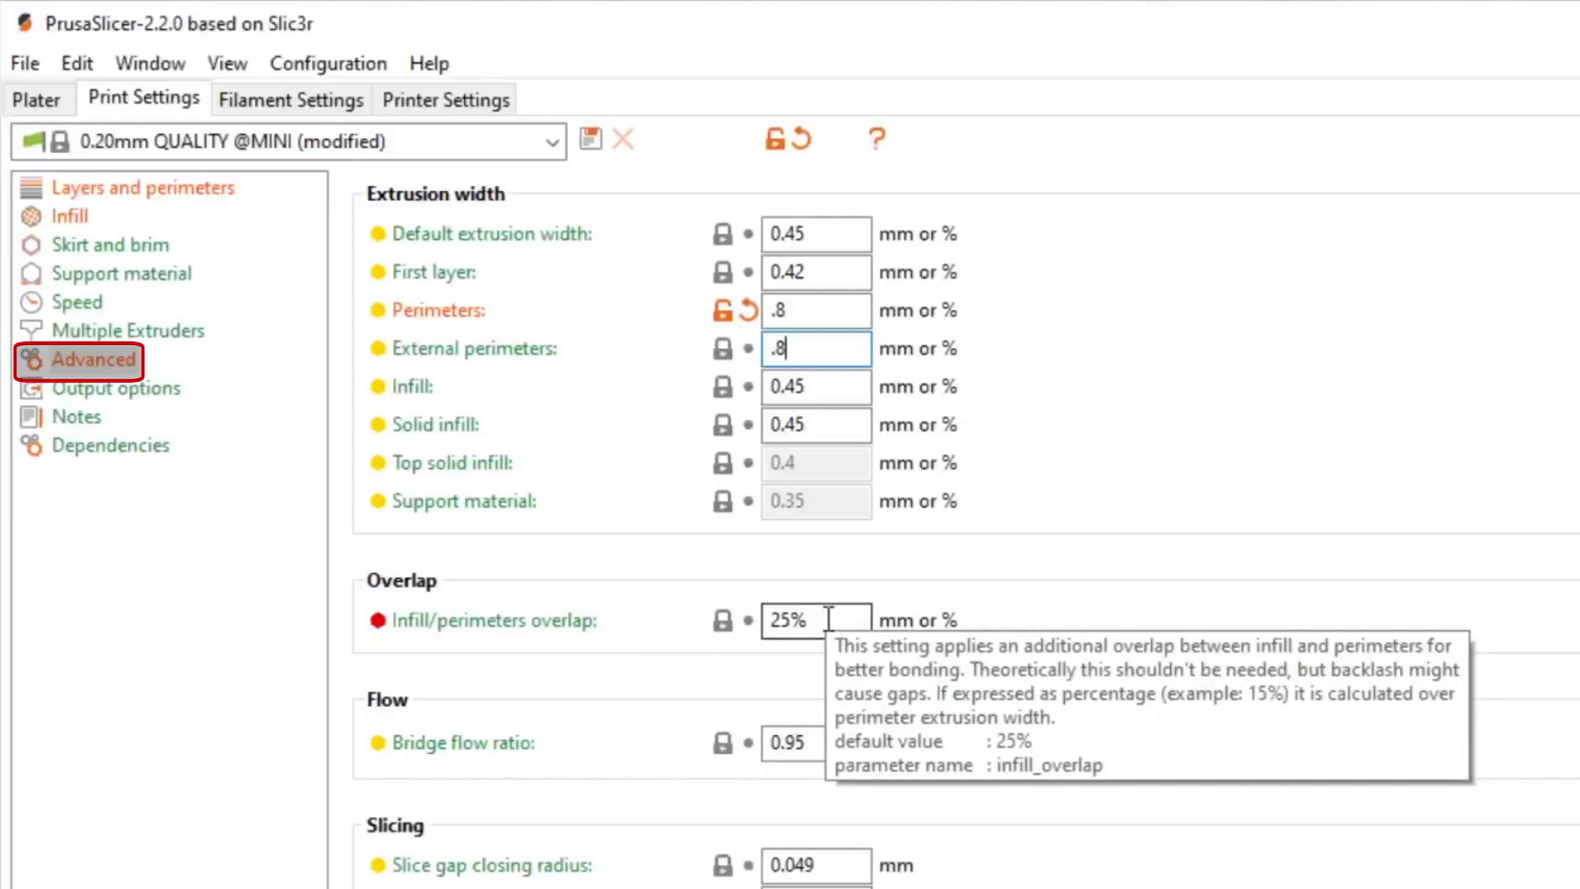
{"action": "left_click", "coordinate": [1369, 426]}
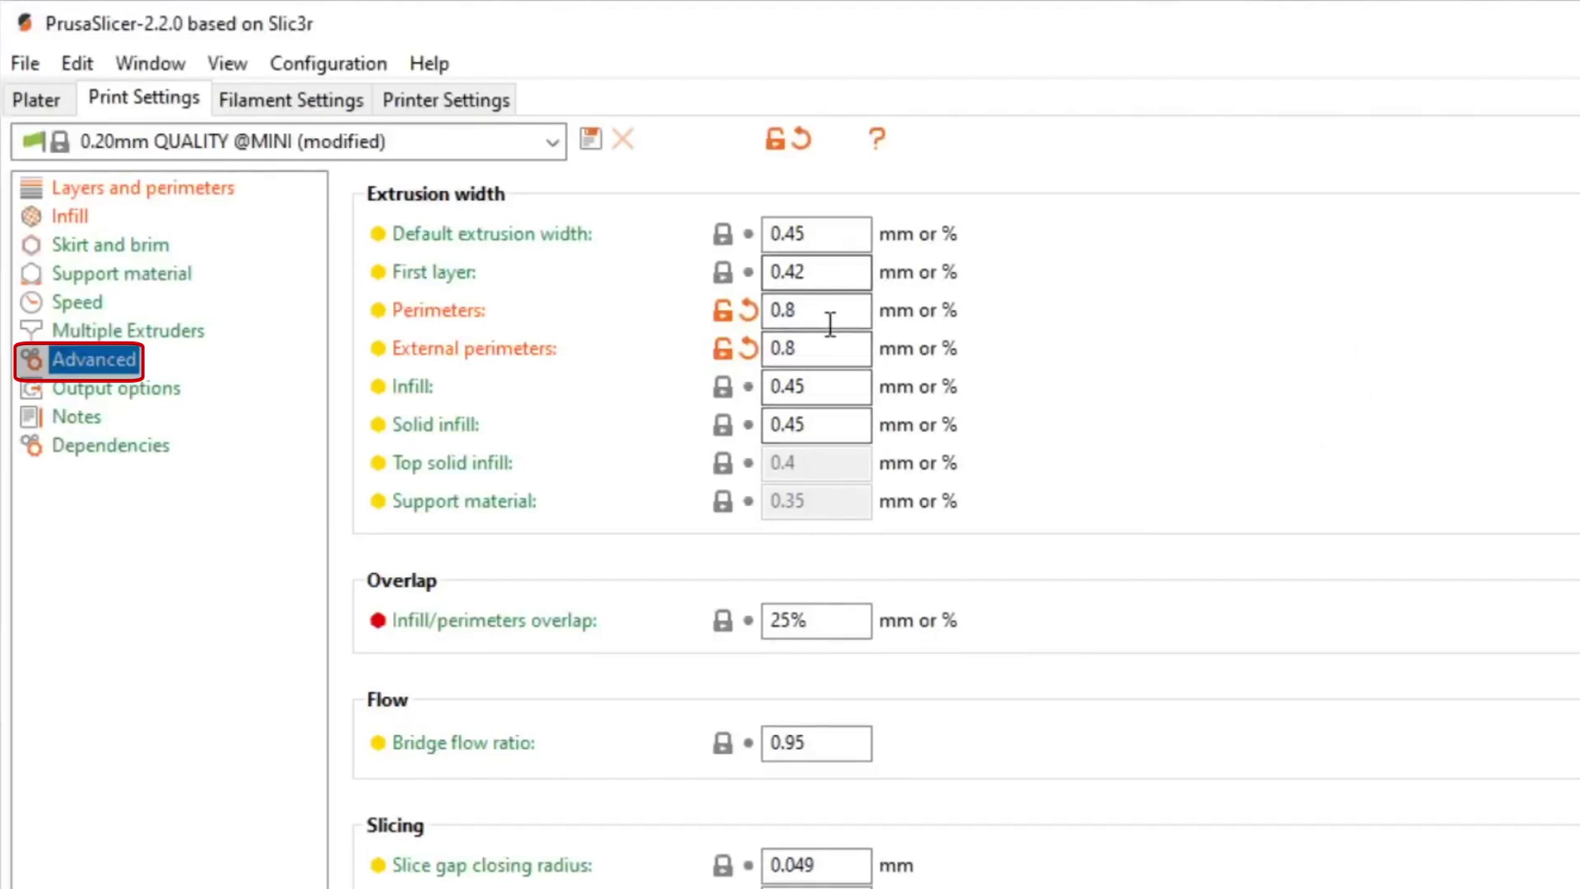
{"action": "mouse_move", "coordinate": [853, 356]}
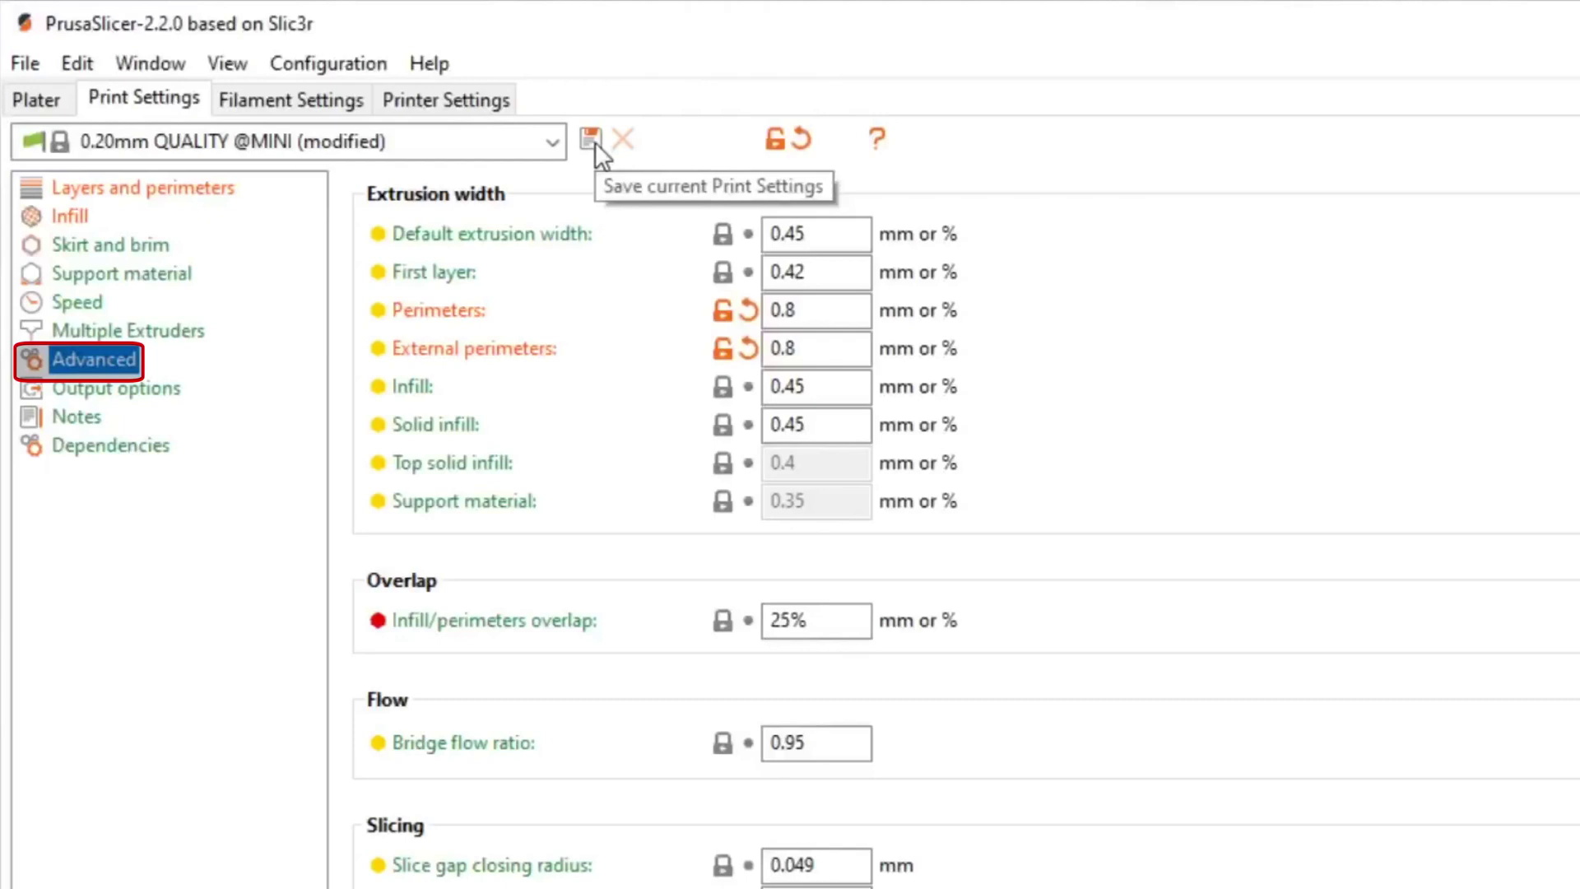
- Save the modified print settings as a preset named ".2mm DW Vase mode .42 First layer"
{"action": "mouse_move", "coordinate": [612, 237]}
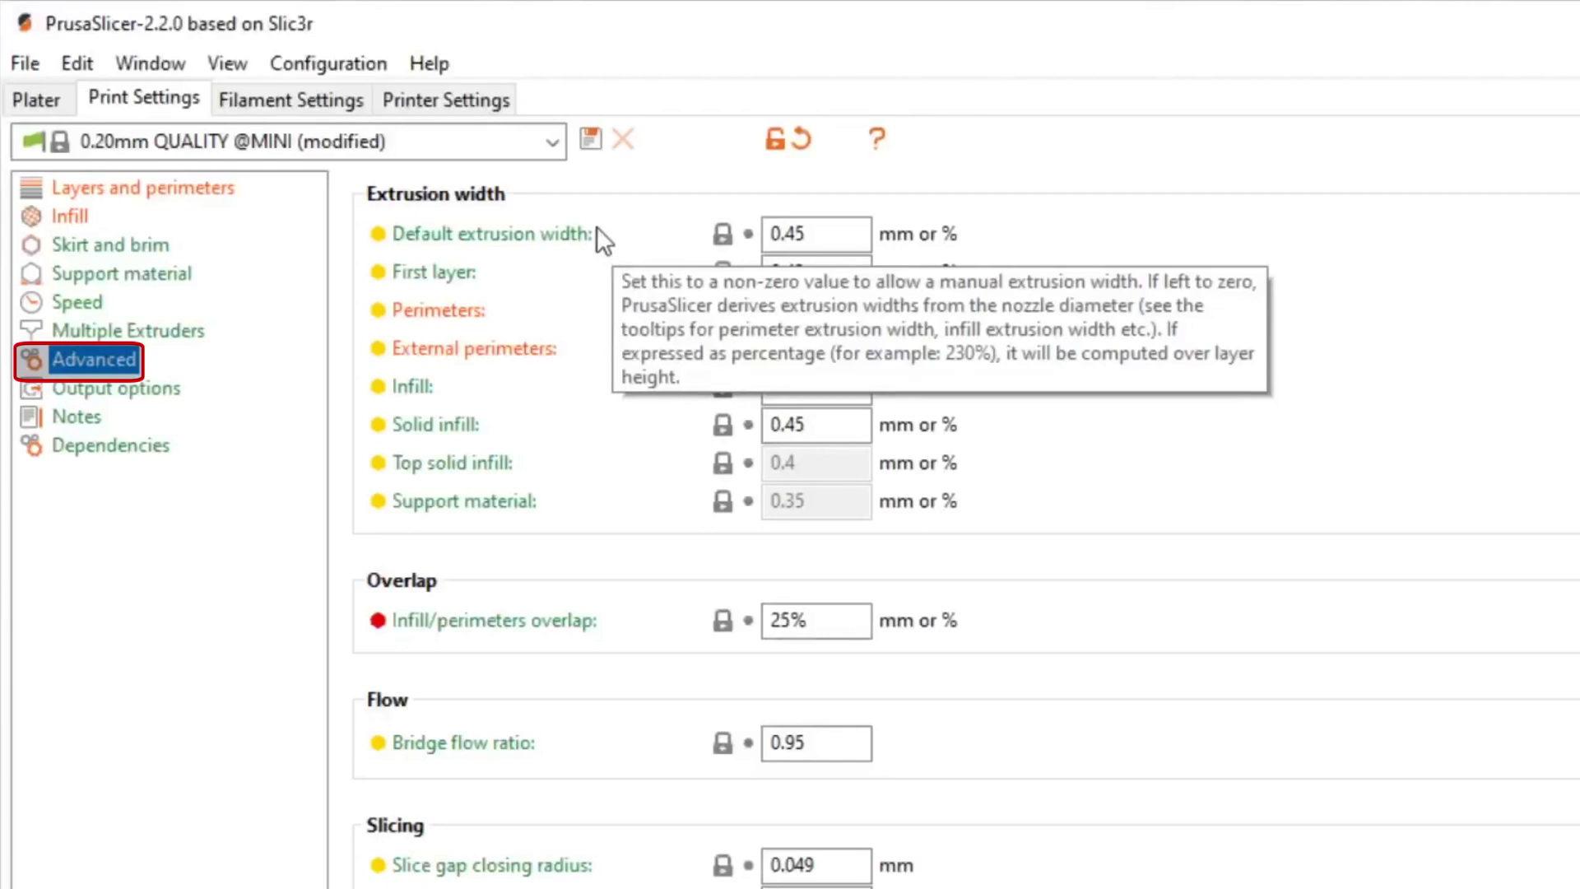
{"action": "left_click", "coordinate": [585, 138]}
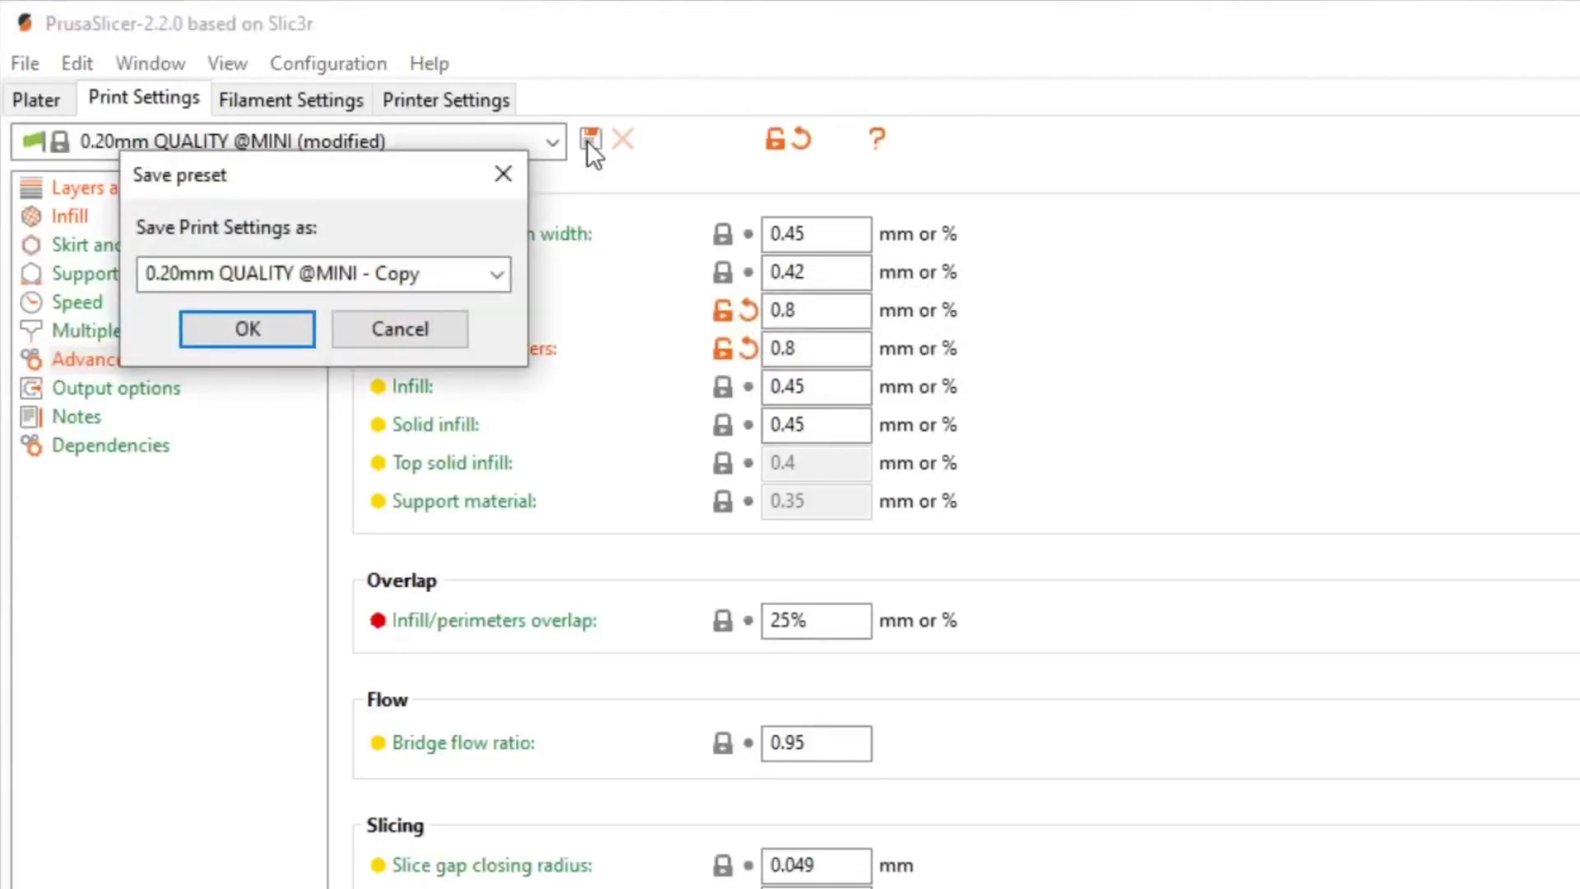
{"action": "left_click", "coordinate": [459, 277]}
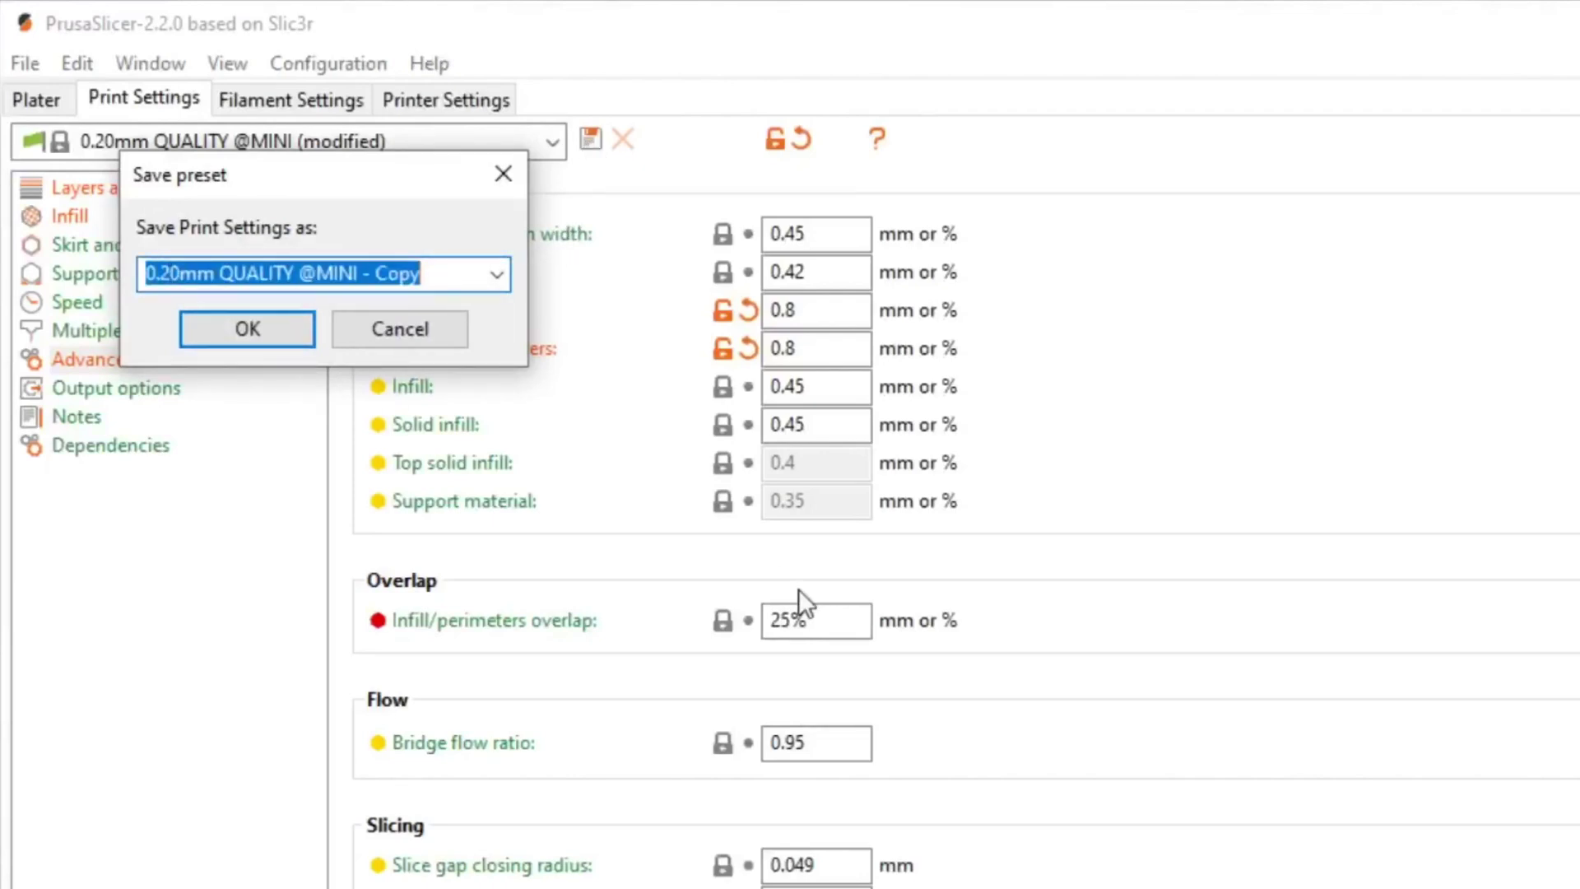
{"action": "type", "text": ".2mm"}
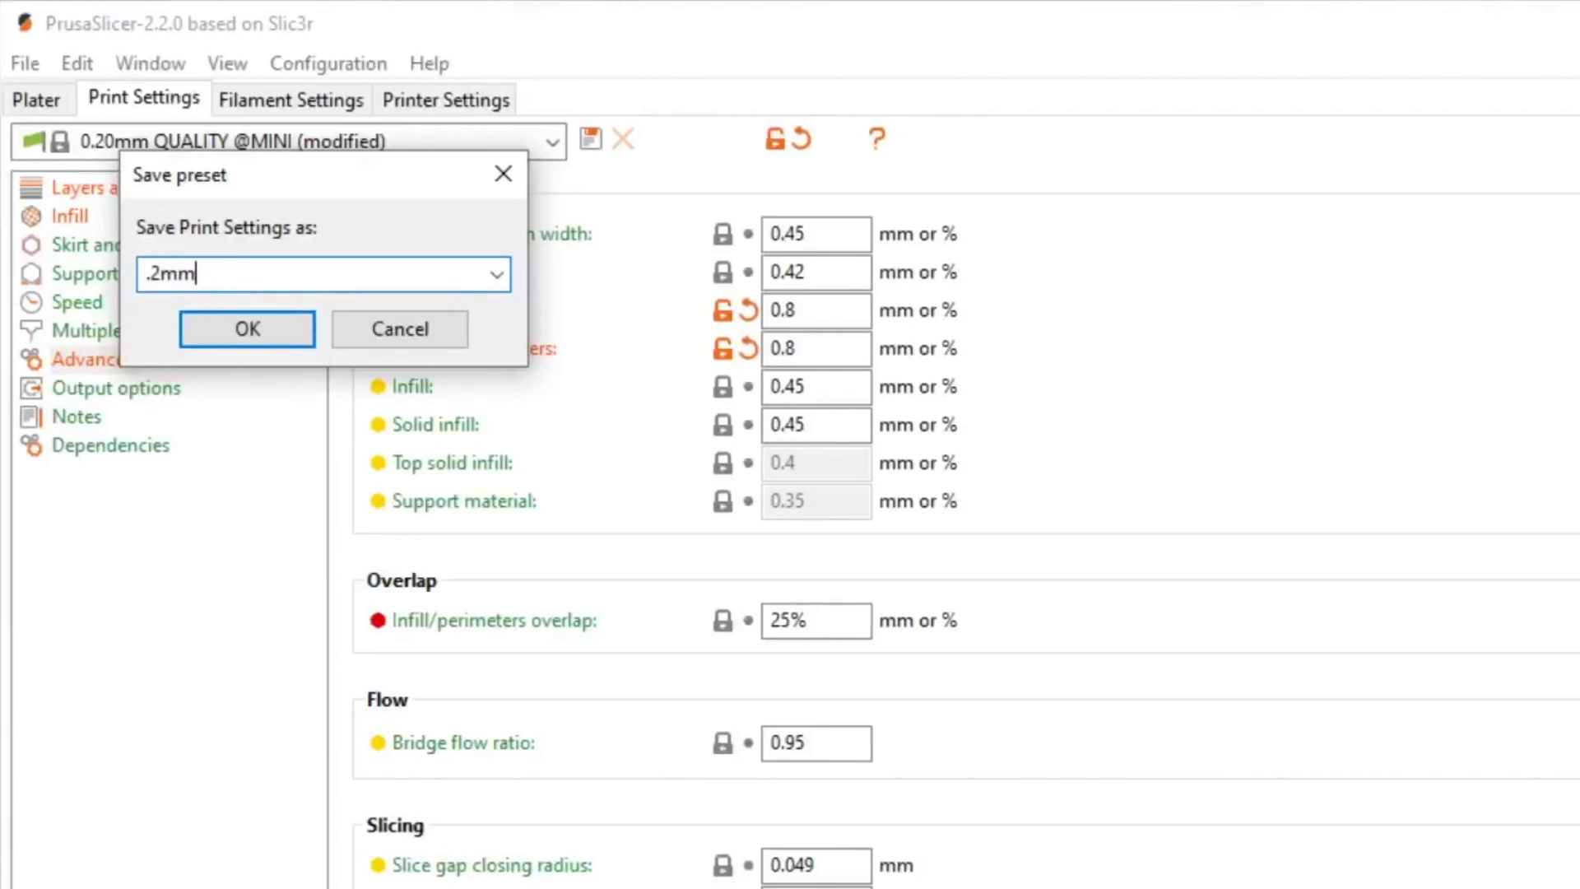
{"action": "type", "text": " DW Vase m"}
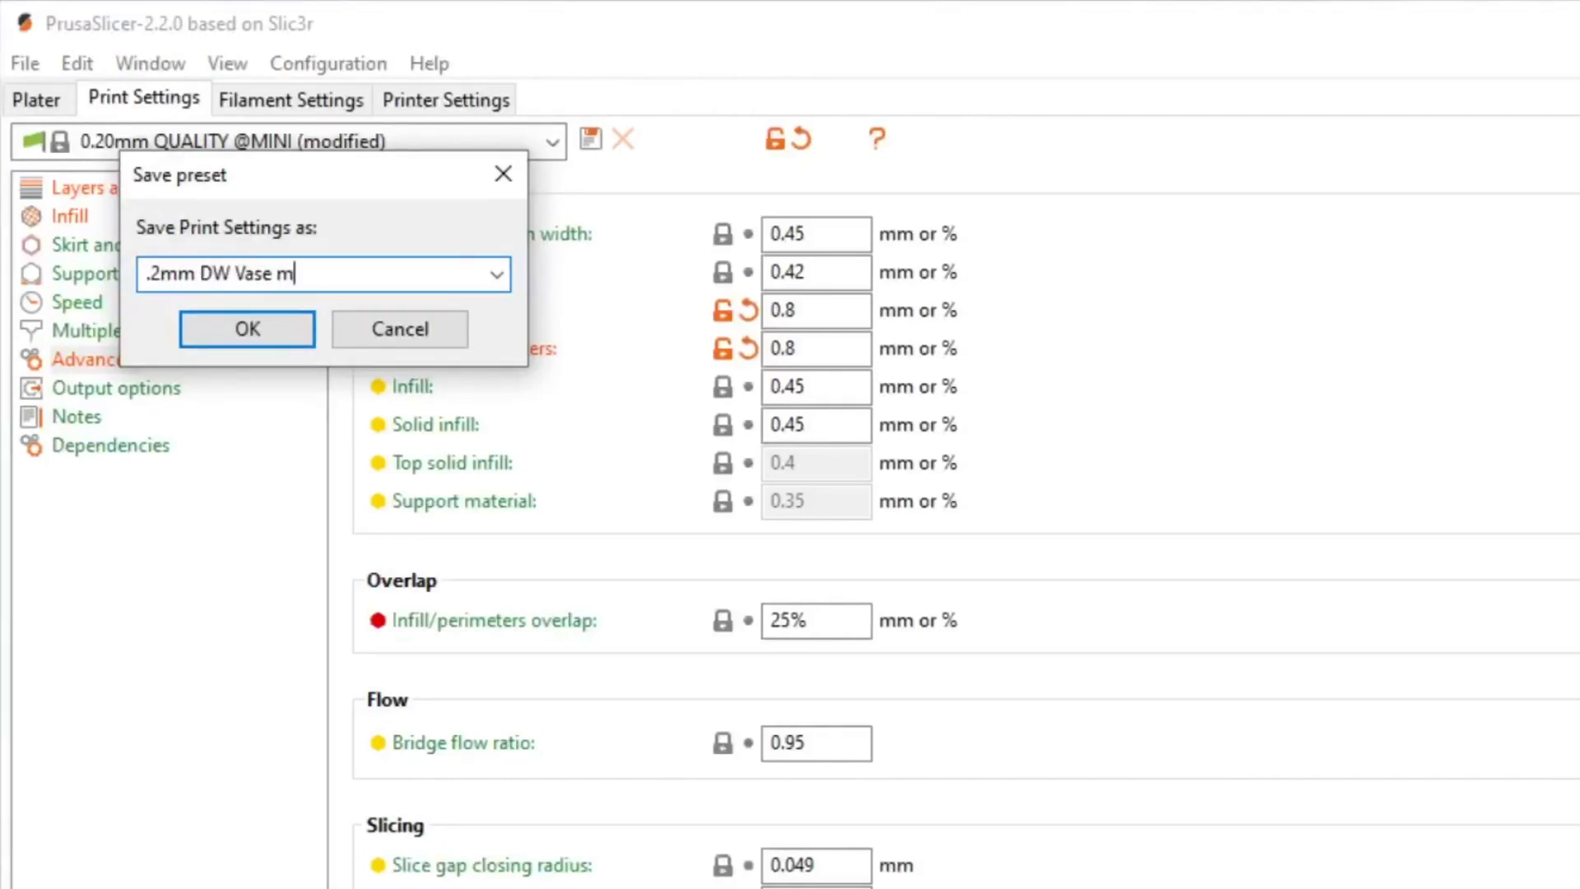
{"action": "type", "text": "ode .42 First layer"}
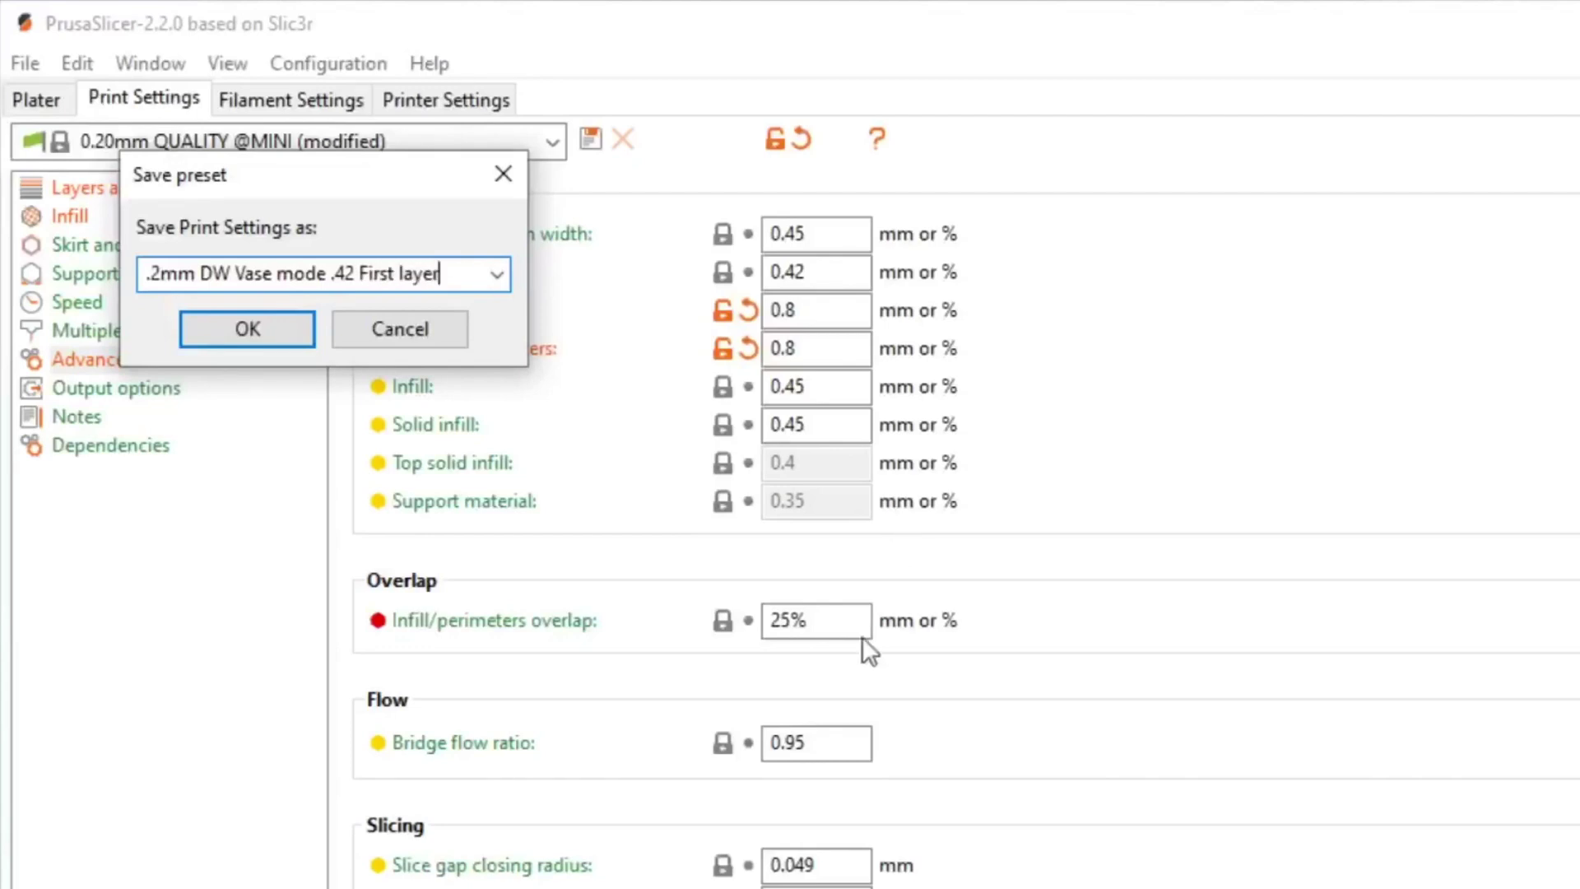
{"action": "left_click", "coordinate": [248, 337]}
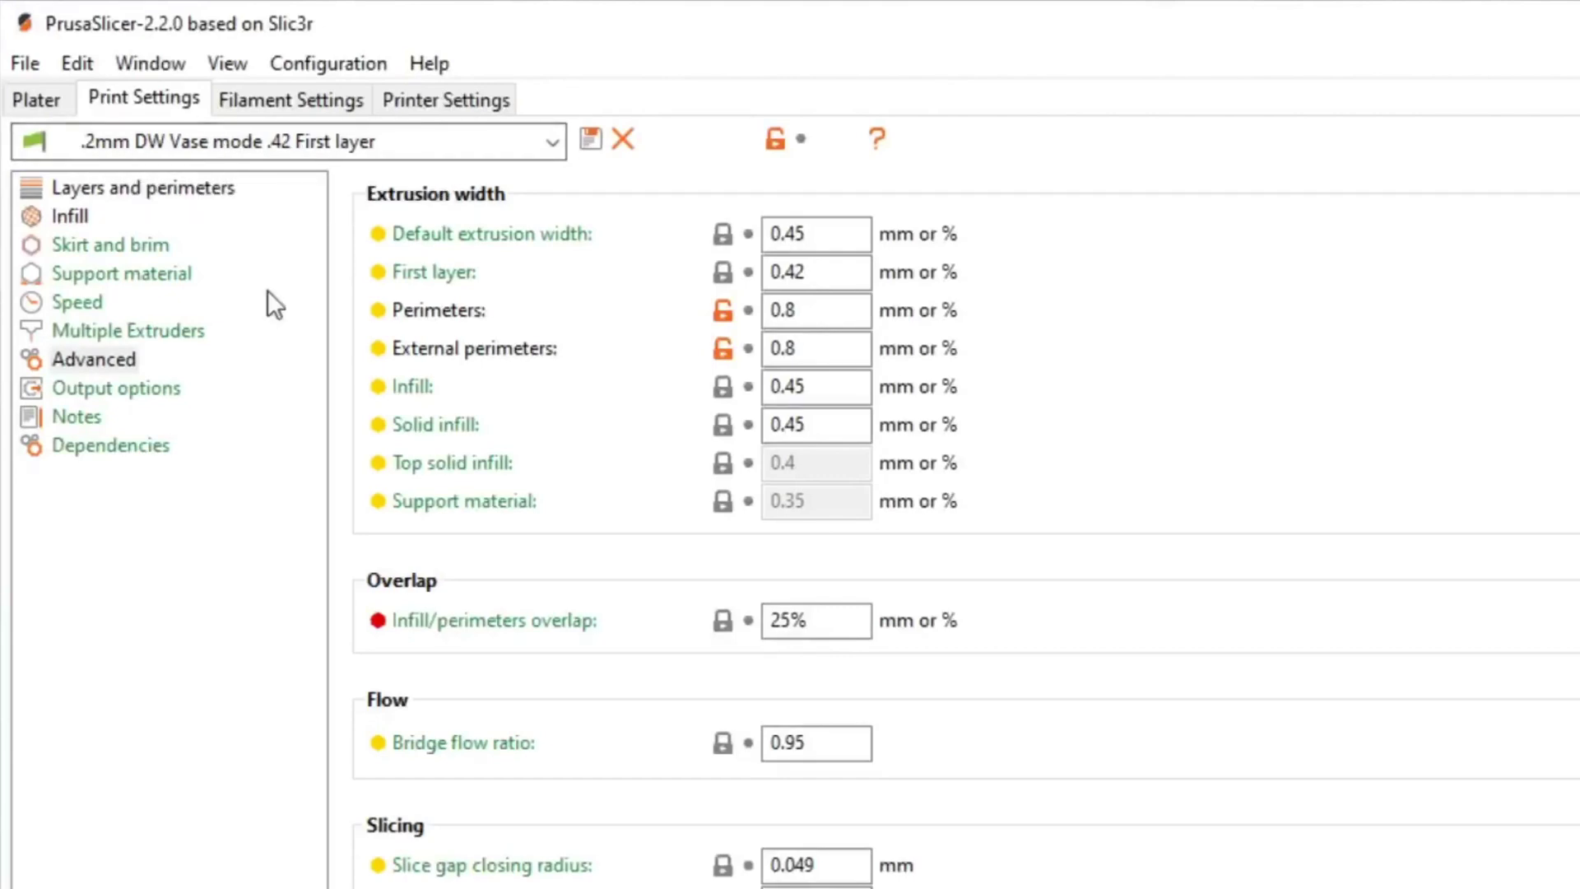
- Set the Prusament PLA extruder temperature to 210 °C for the first layer and the other layers
{"action": "left_click", "coordinate": [322, 104]}
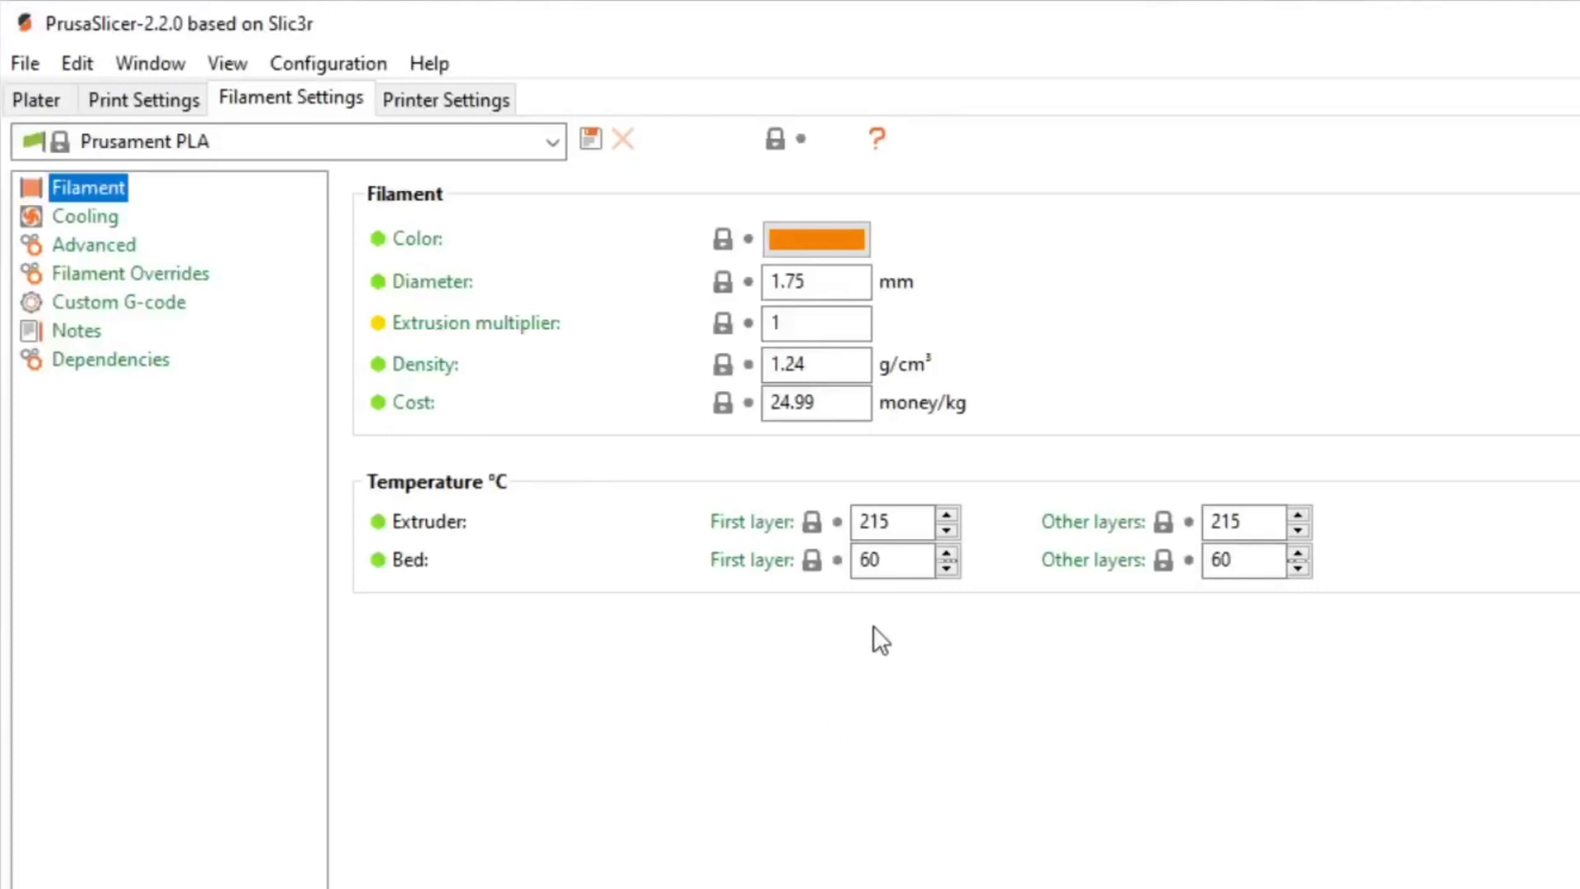
{"action": "left_click", "coordinate": [919, 524]}
{"action": "double_click", "coordinate": [919, 524]}
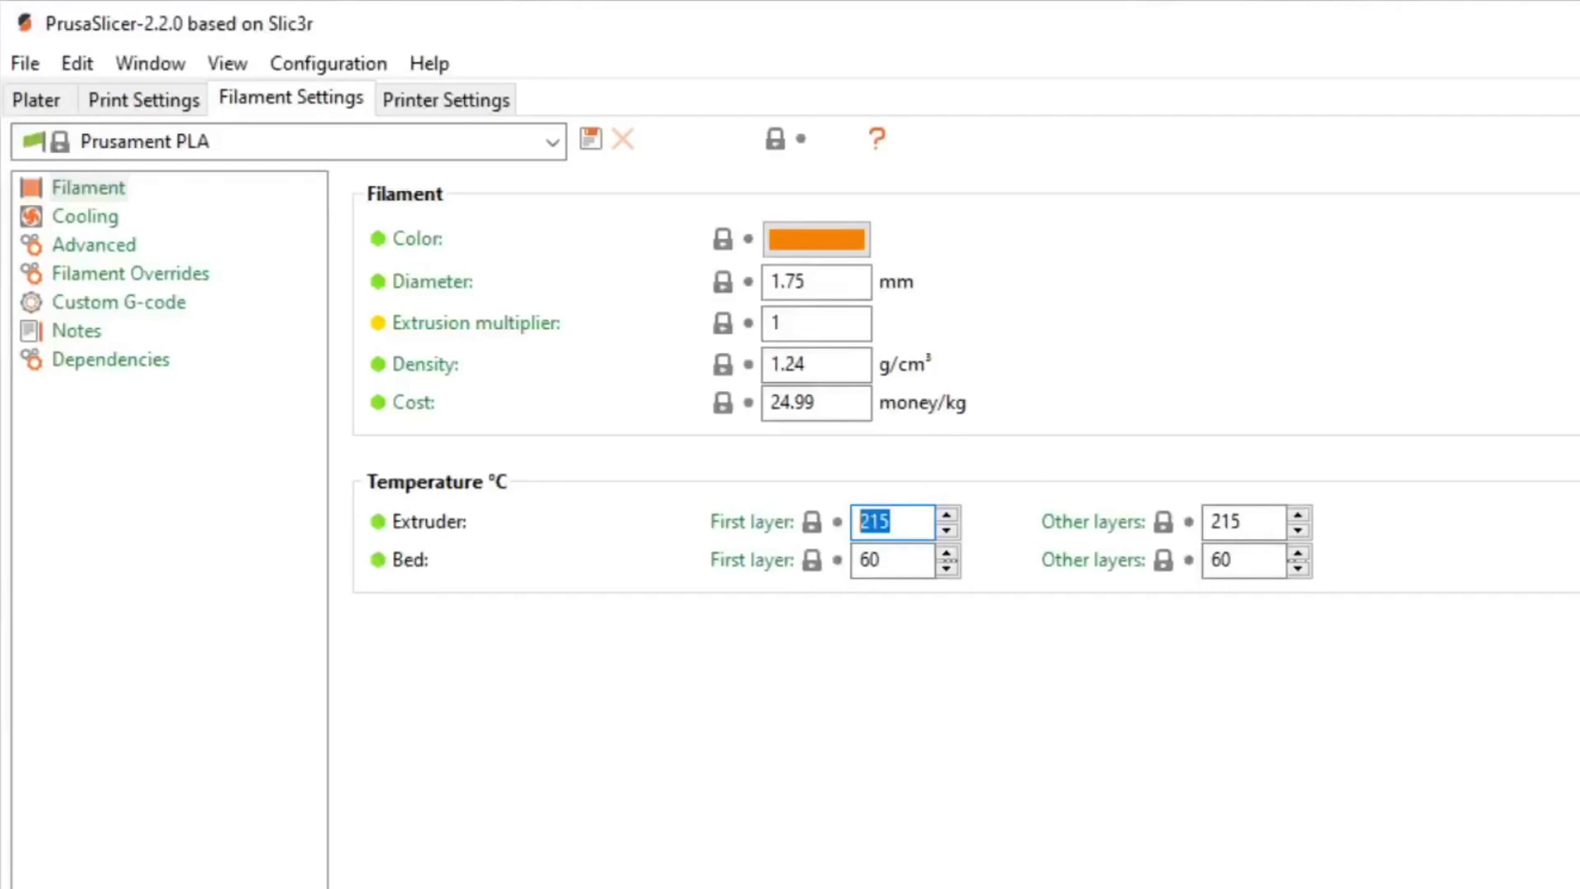
{"action": "type", "text": "210"}
{"action": "key", "text": "Tab"}
{"action": "key", "text": "BackSpace"}
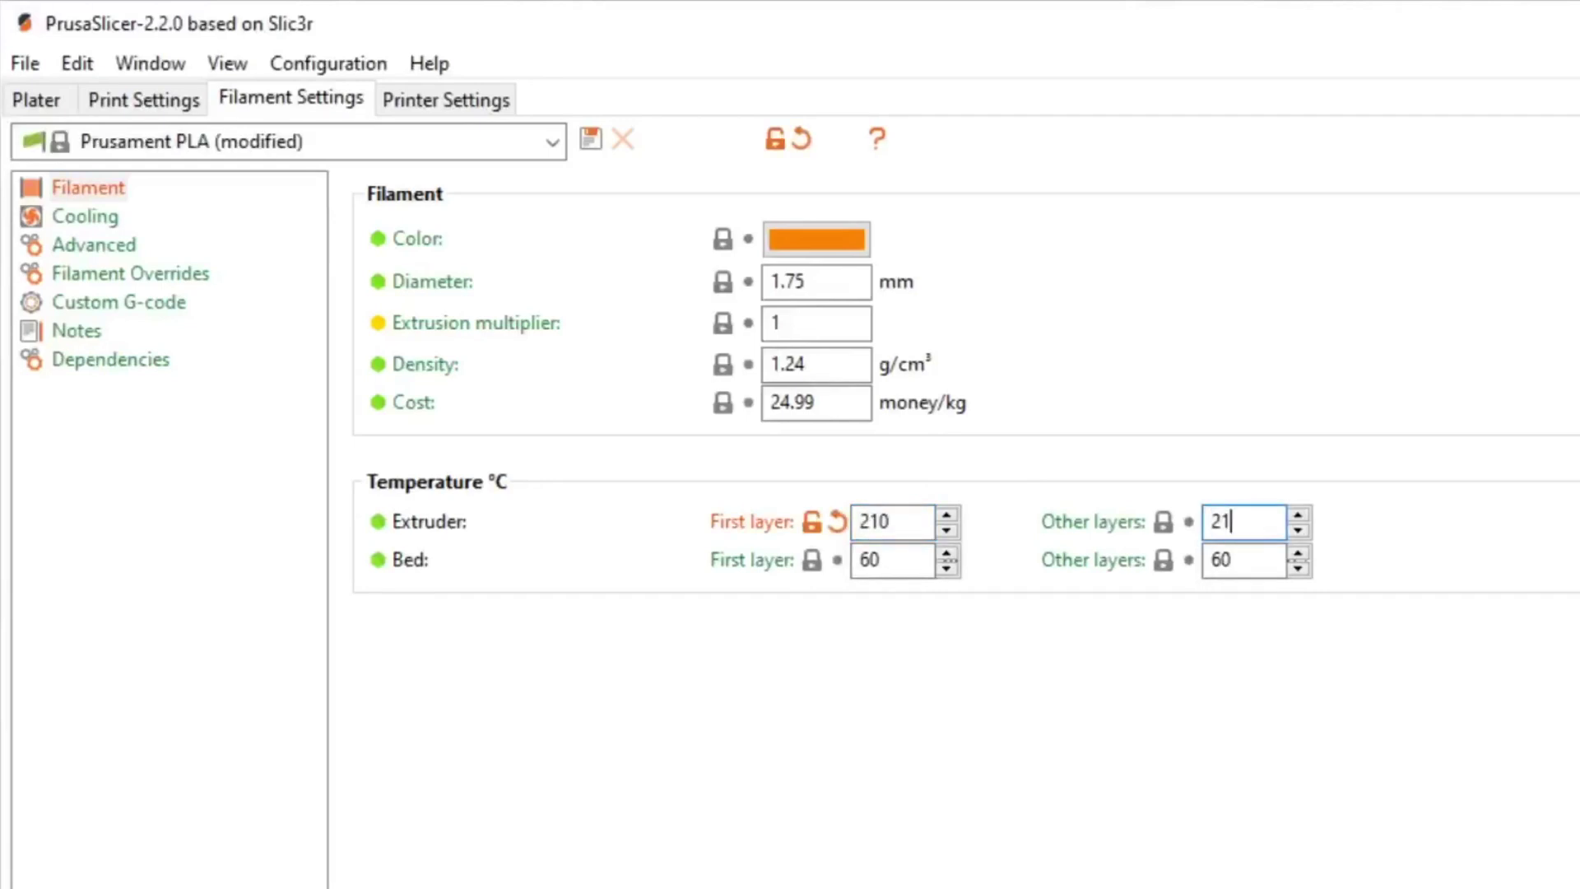
{"action": "type", "text": "0"}
{"action": "mouse_move", "coordinate": [1189, 522]}
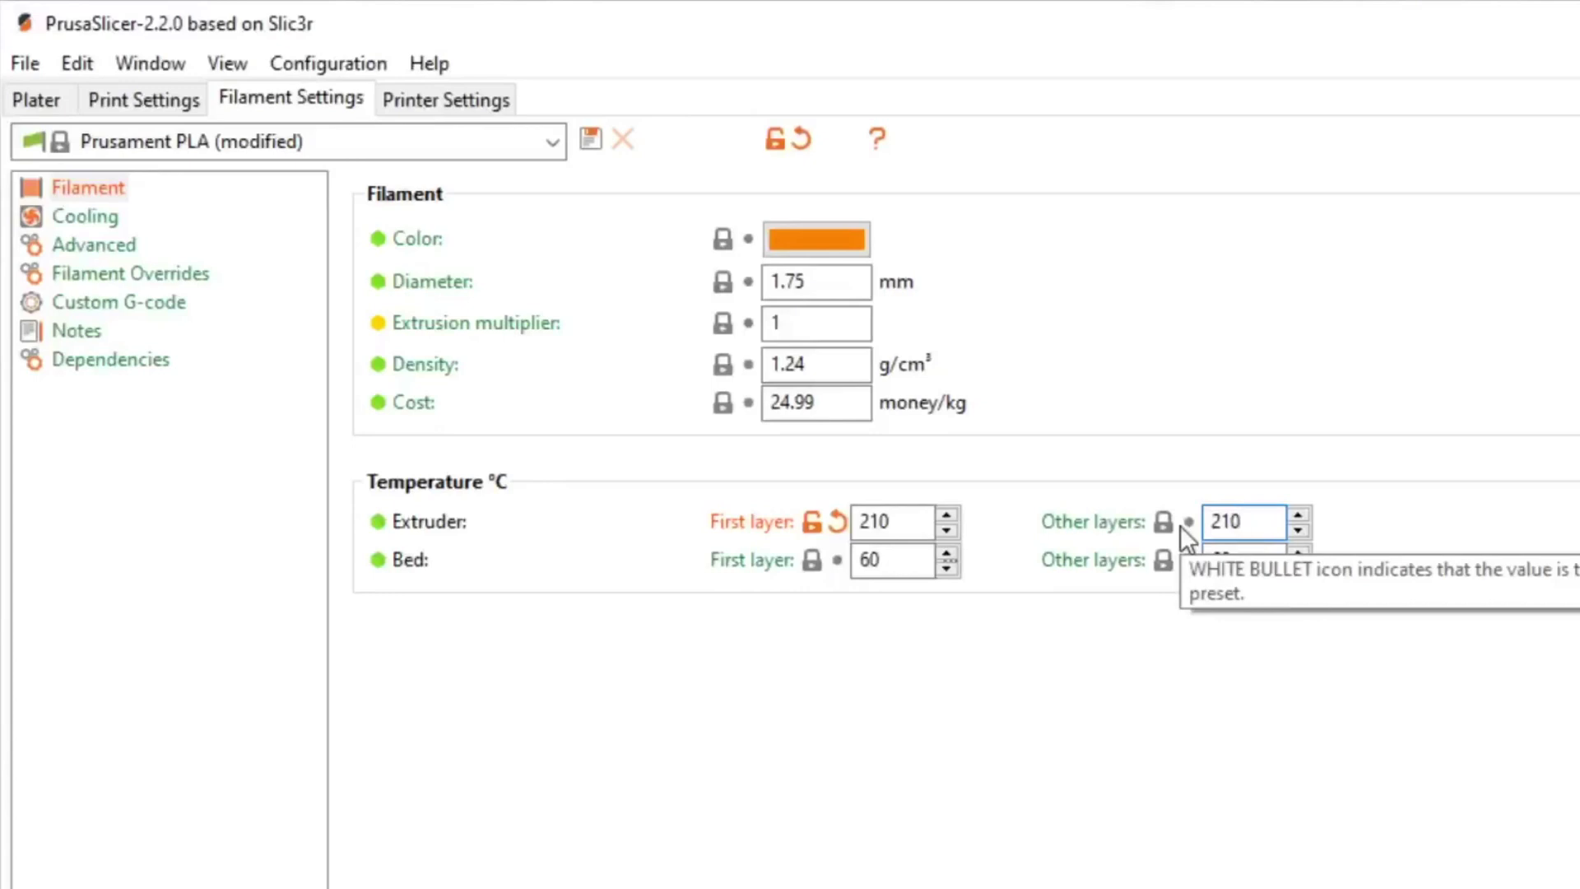
- Return to the plater and apply adaptive variable layer height to the vase at a quality/speed of 0.50
{"action": "left_click", "coordinate": [52, 106]}
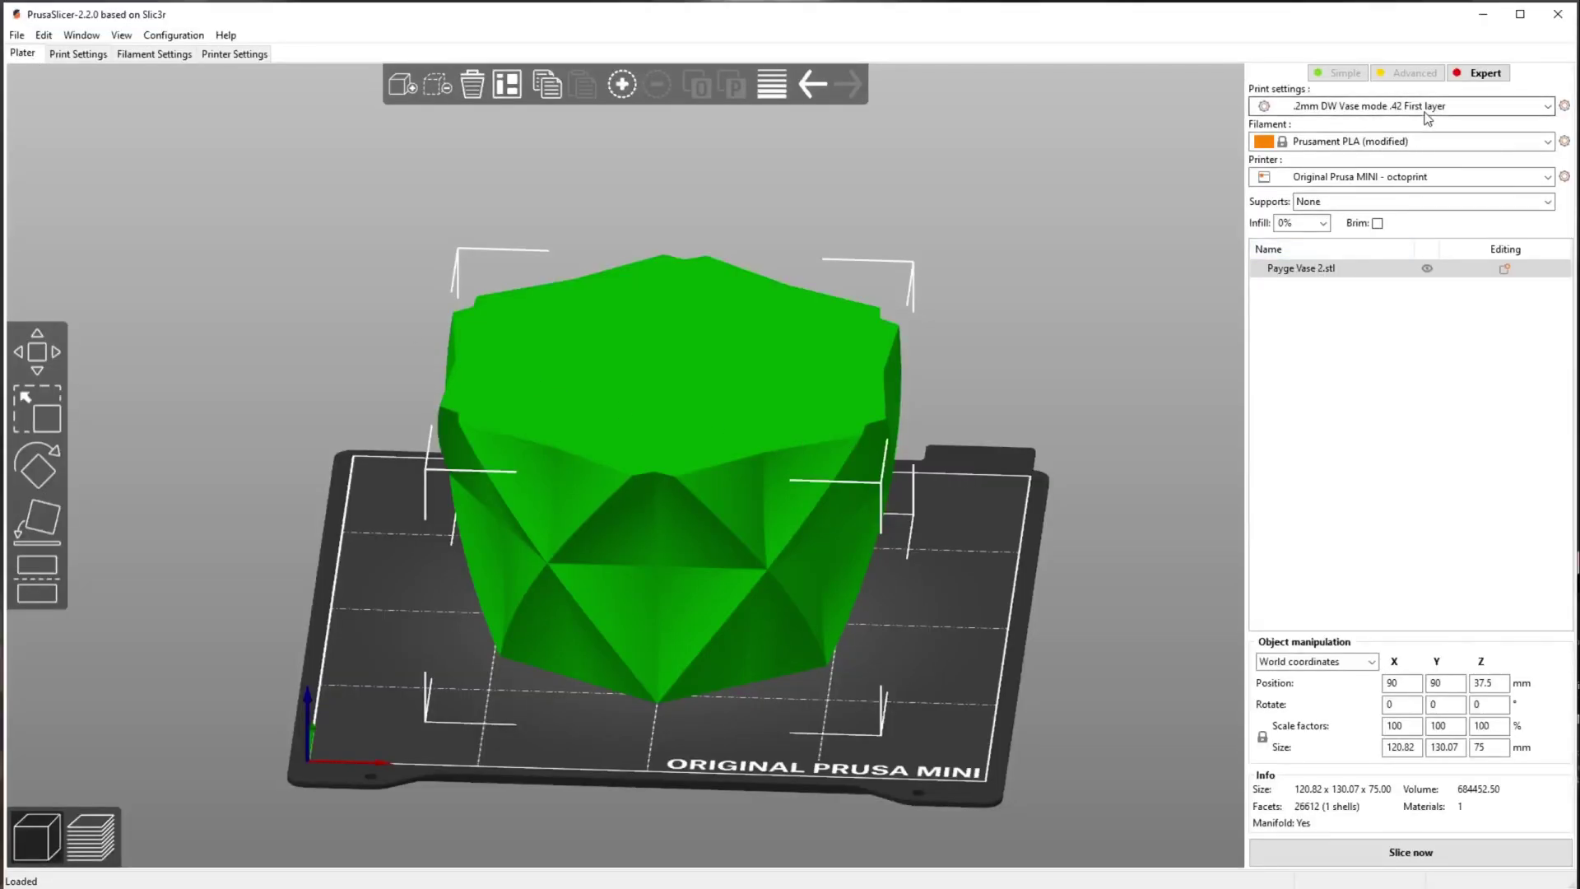
{"action": "left_click", "coordinate": [772, 85]}
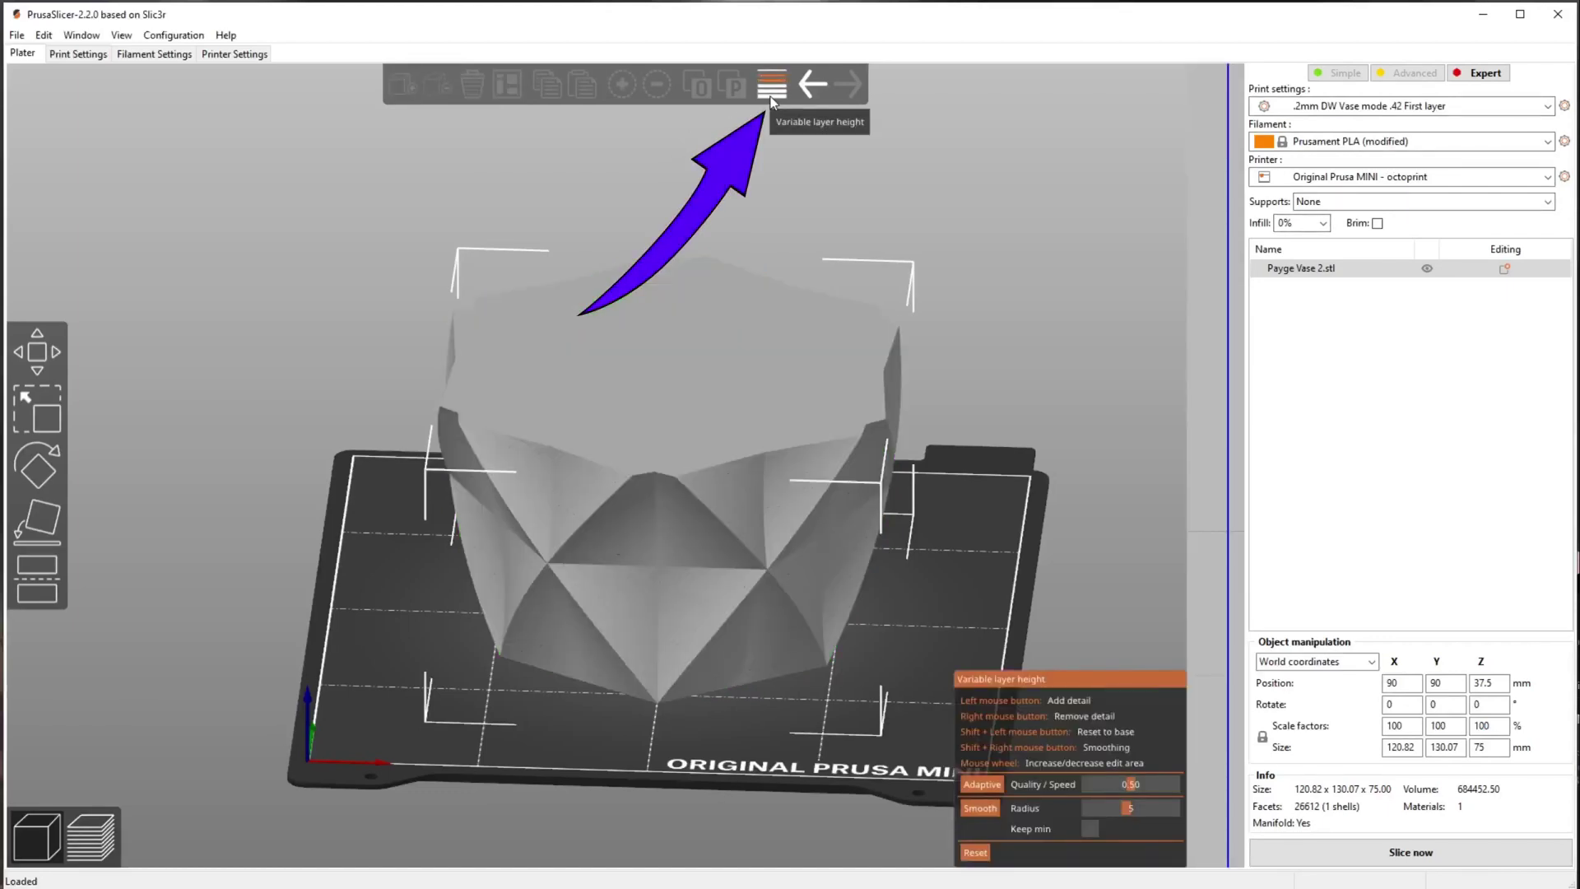
{"action": "left_click", "coordinate": [986, 786]}
- Check the layer heights along the vase's variable height profile and view the available print presets without changing the selection
{"action": "mouse_move", "coordinate": [1210, 390]}
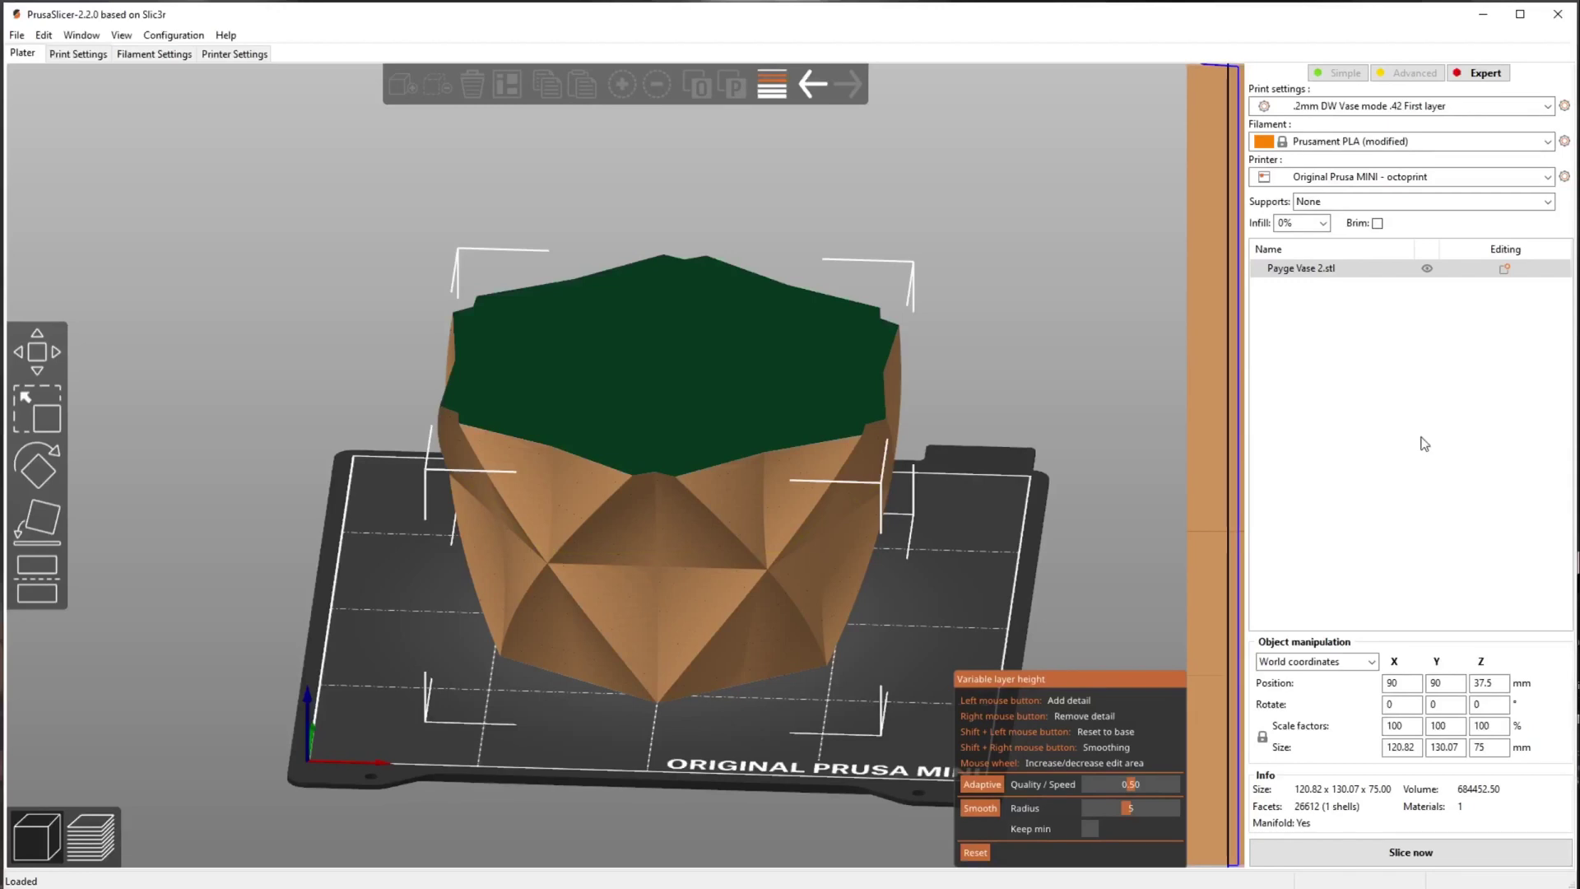
{"action": "left_click", "coordinate": [1415, 106]}
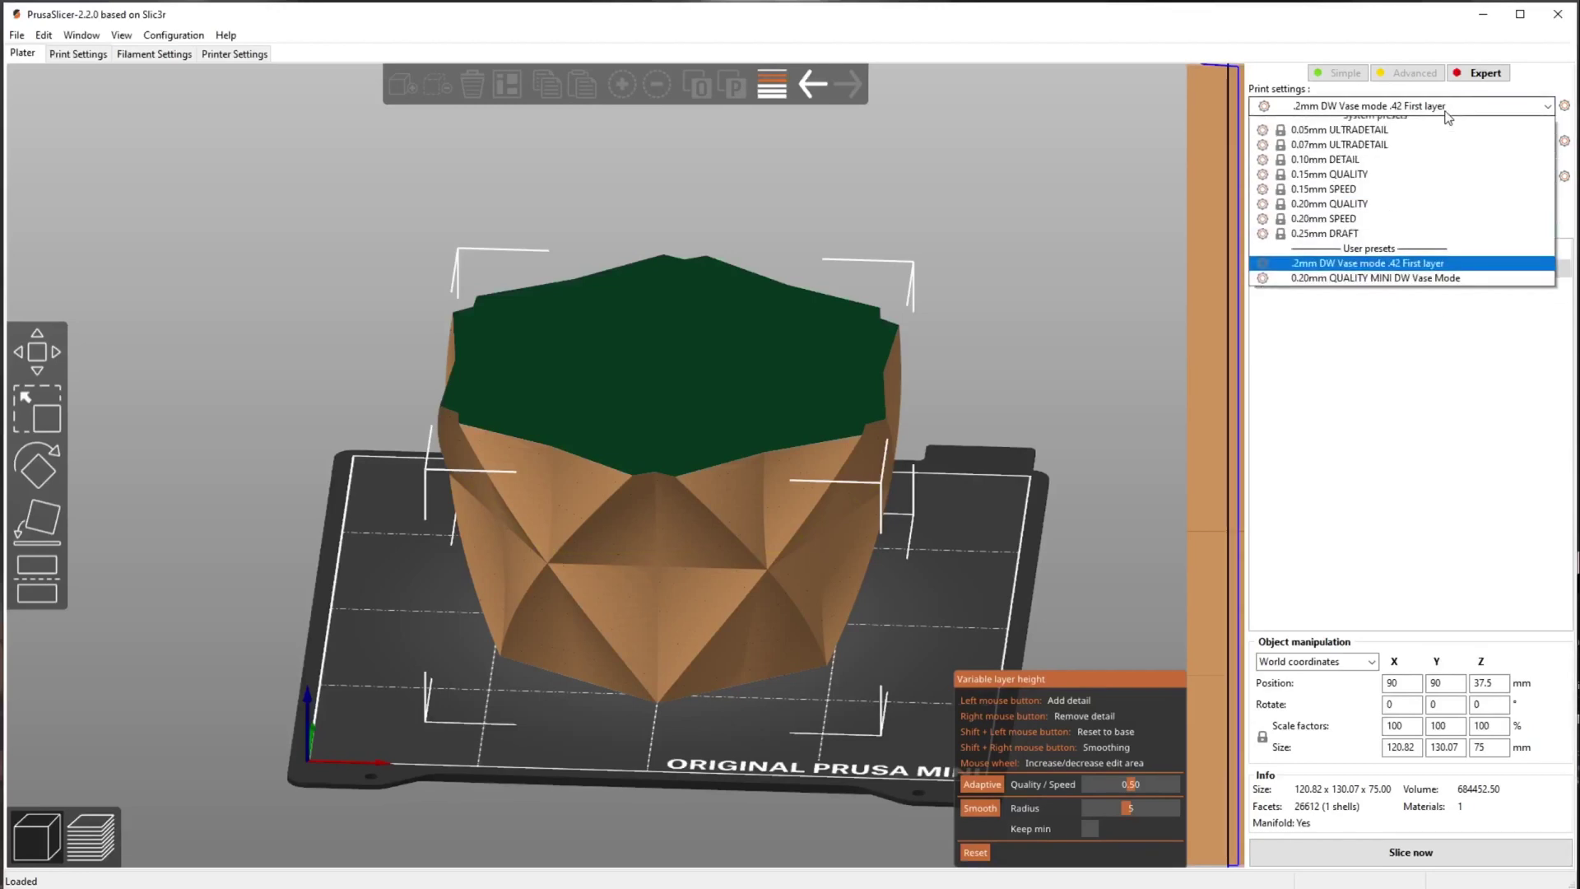
{"action": "left_click", "coordinate": [1399, 494]}
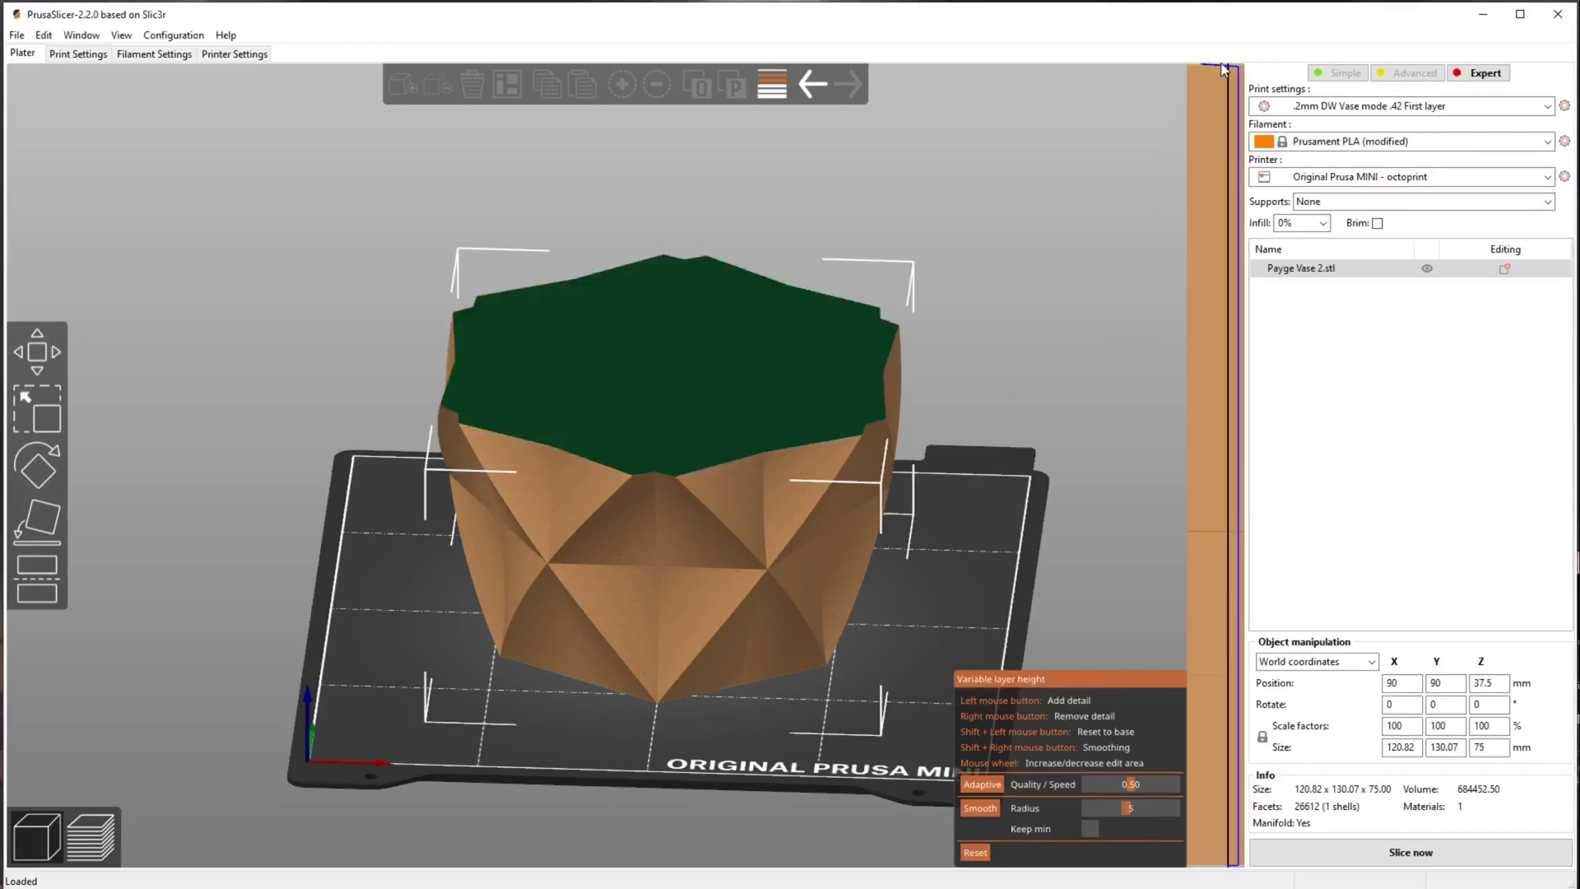
{"action": "mouse_move", "coordinate": [1224, 70]}
{"action": "mouse_move", "coordinate": [1232, 868]}
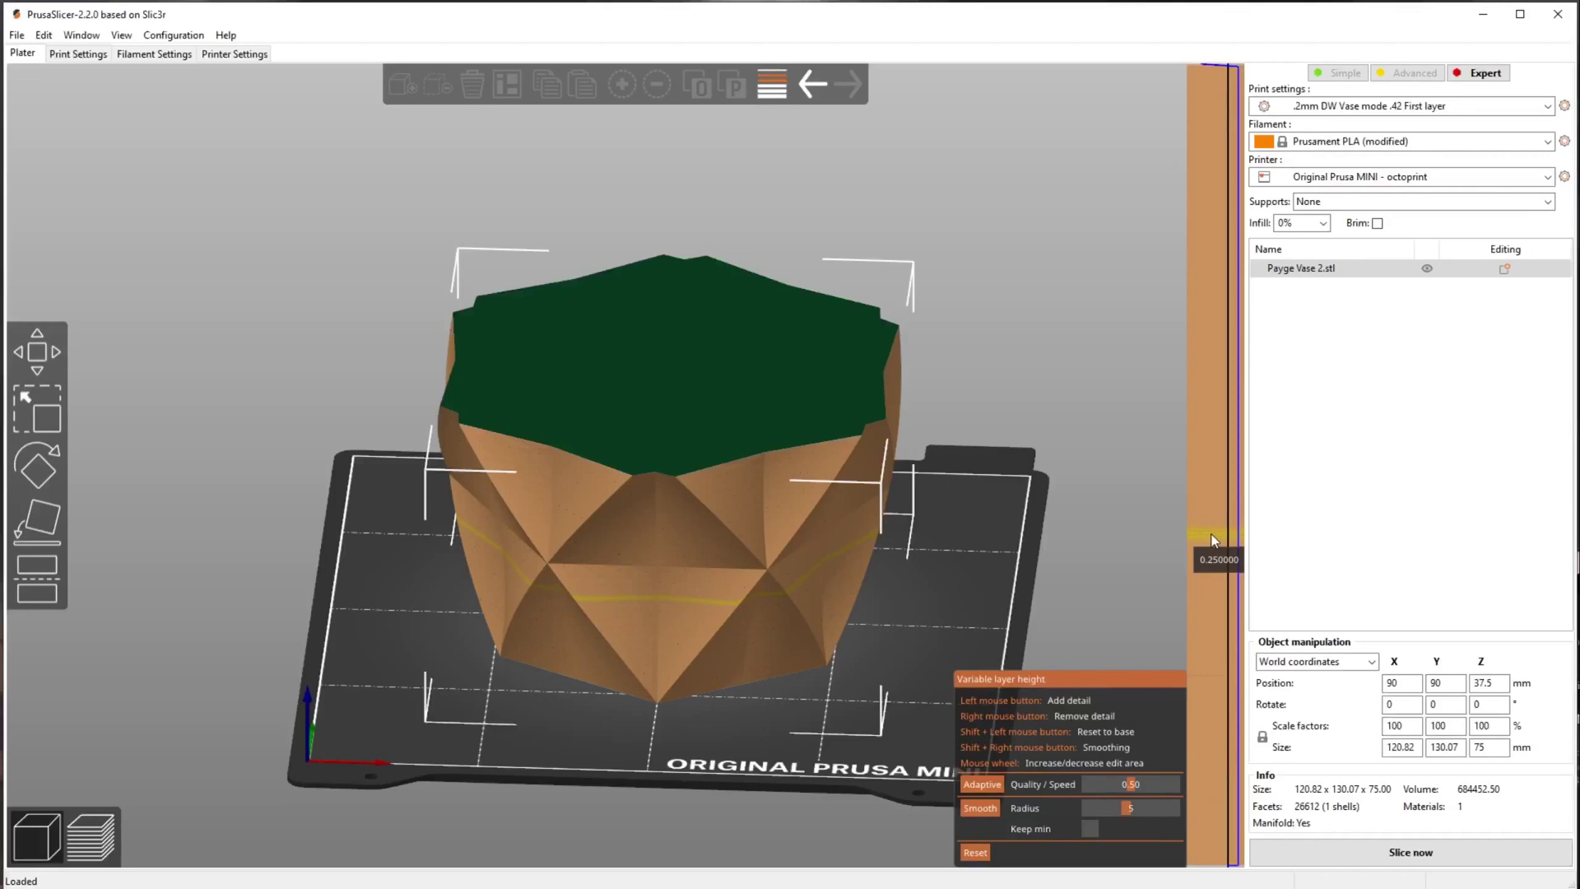
- Slice the vase and inspect its walls and solid base in the layer preview
{"action": "left_click", "coordinate": [1389, 856]}
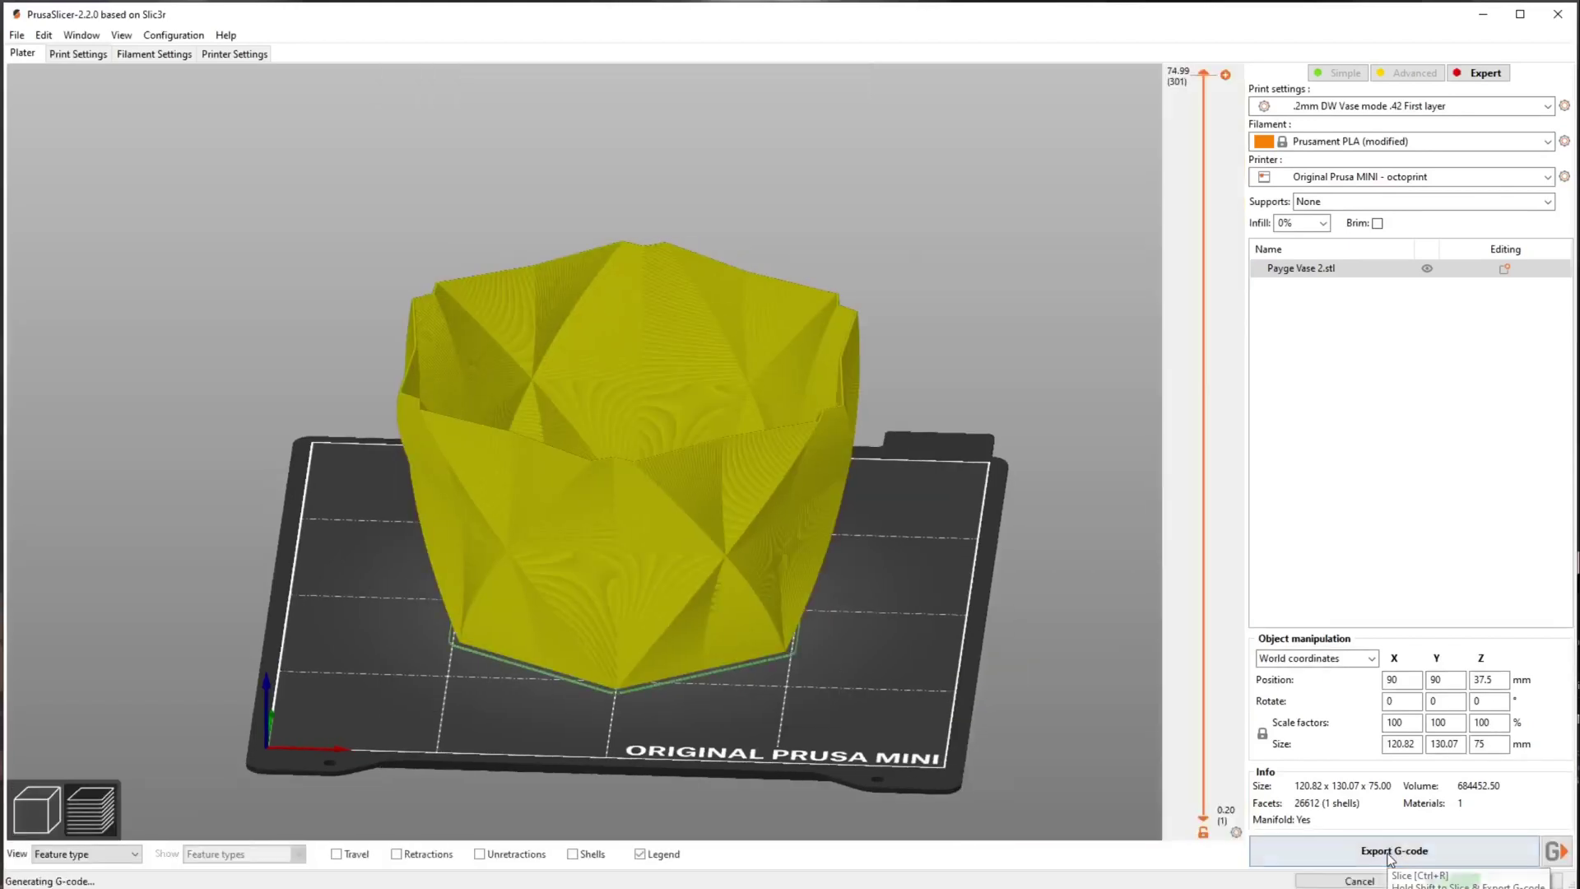
{"action": "mouse_move", "coordinate": [873, 436]}
{"action": "left_mouse_down"}
{"action": "mouse_move", "coordinate": [882, 492]}
{"action": "mouse_move", "coordinate": [870, 447]}
{"action": "left_mouse_up"}
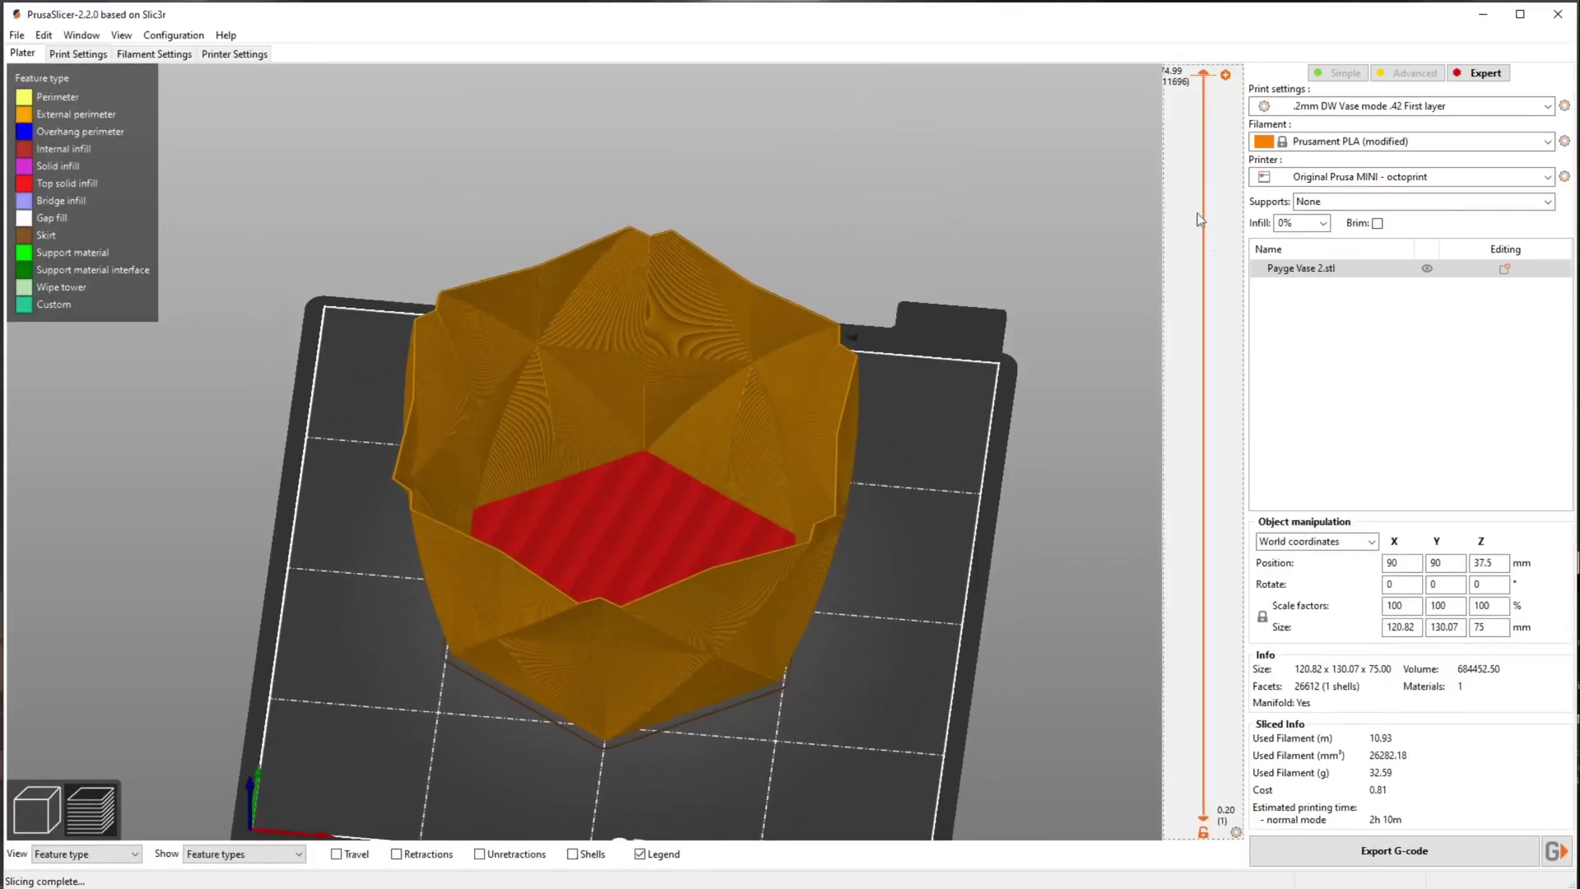
{"action": "mouse_move", "coordinate": [1203, 74]}
{"action": "left_mouse_down"}
{"action": "mouse_move", "coordinate": [1217, 447]}
{"action": "mouse_move", "coordinate": [1206, 838]}
{"action": "mouse_move", "coordinate": [1201, 73]}
{"action": "left_mouse_up"}
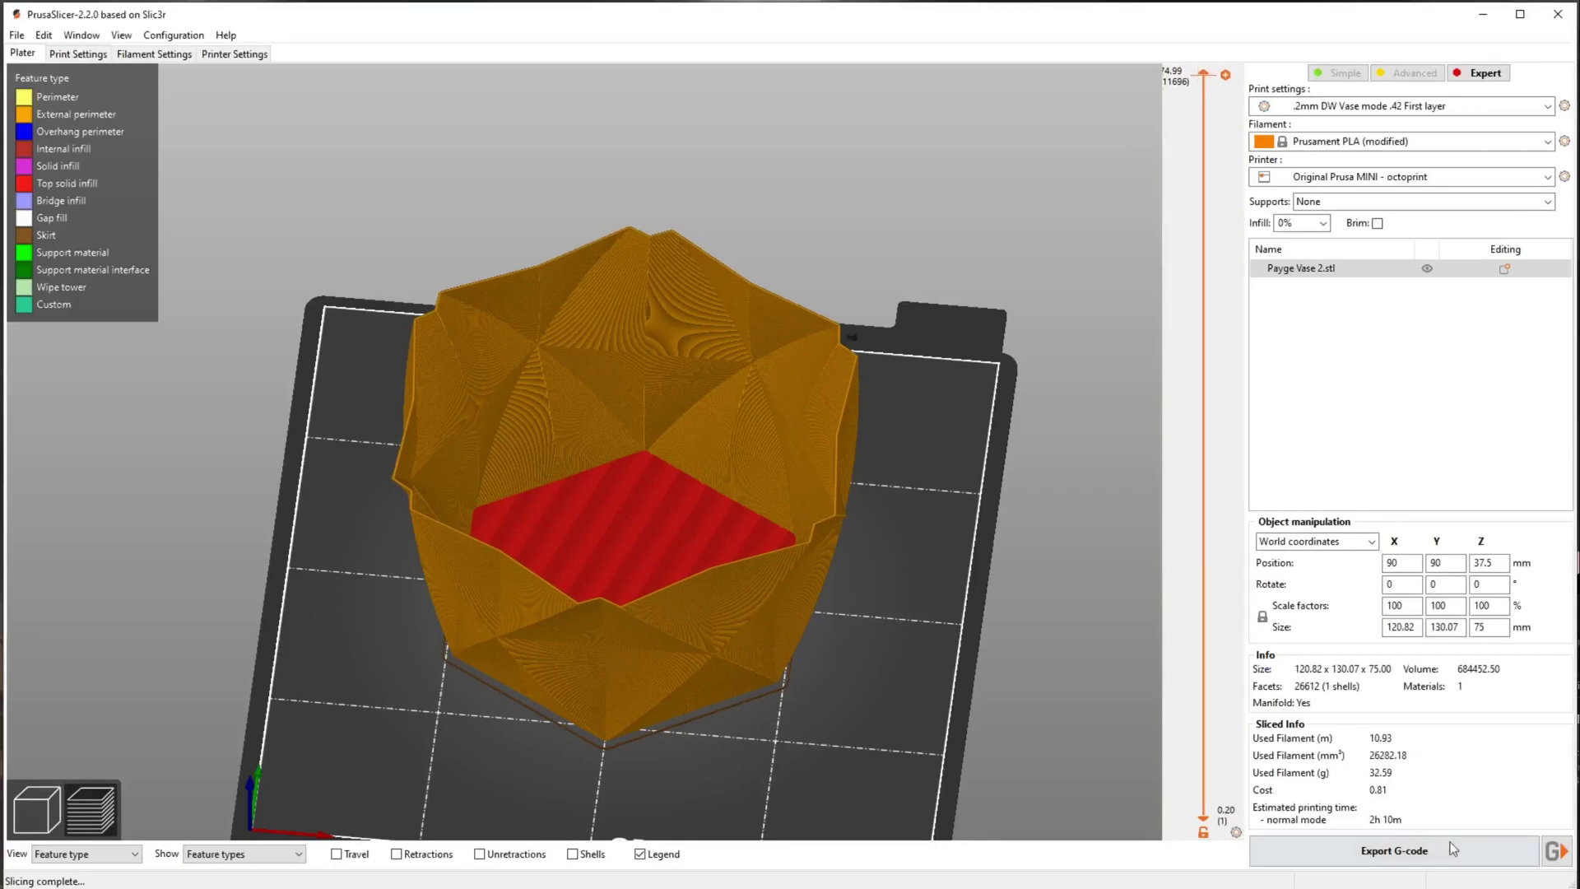
- Open the dialog for sending the vase's G-code to the printer host
{"action": "left_click", "coordinate": [1557, 851]}
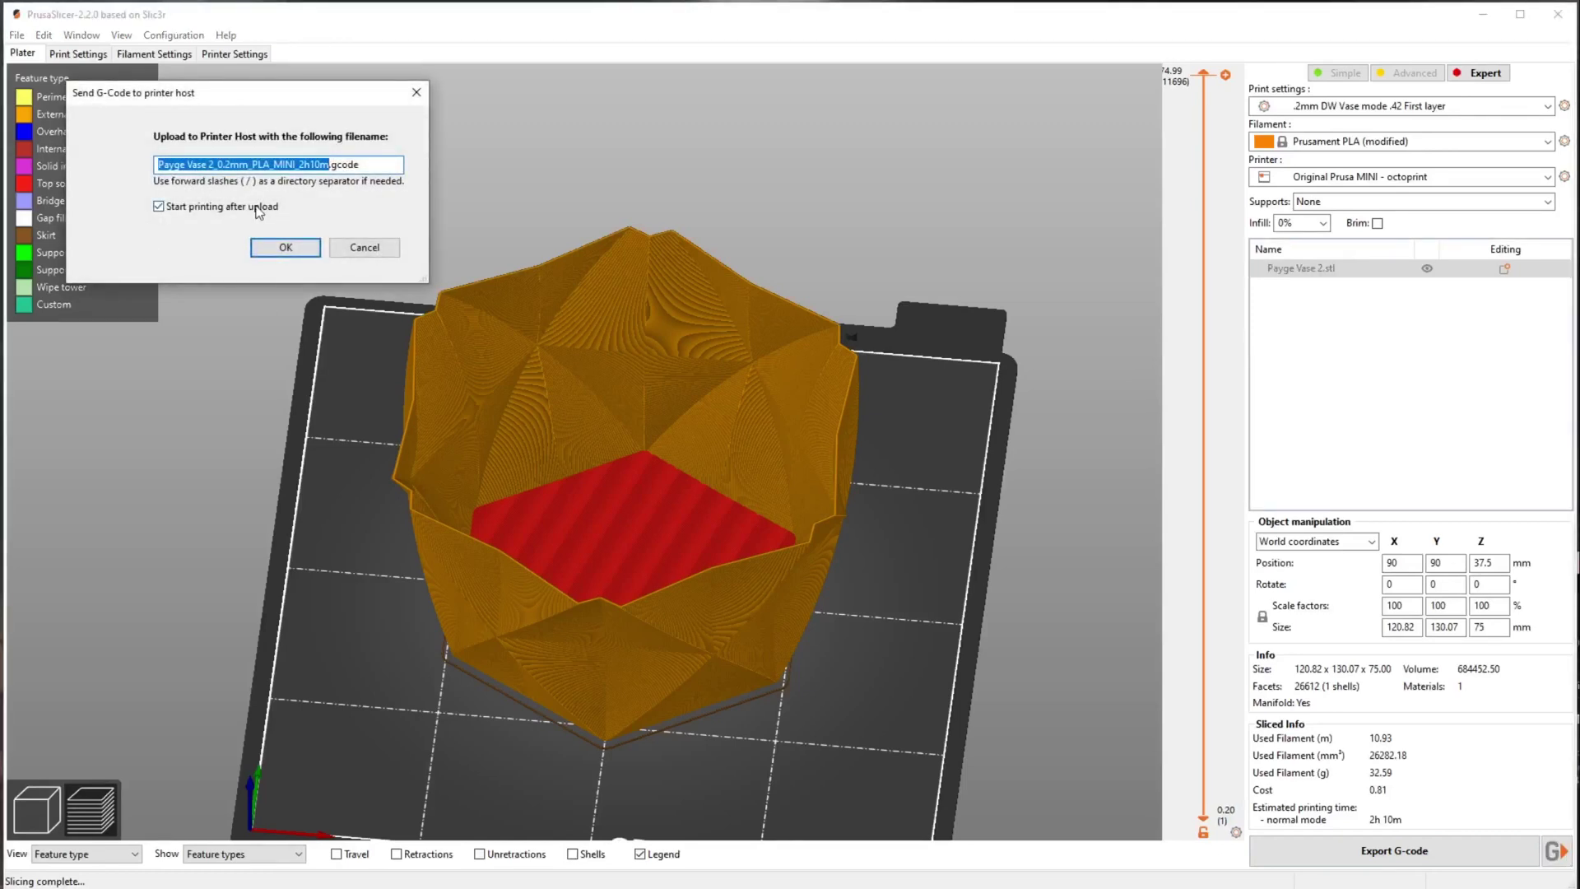